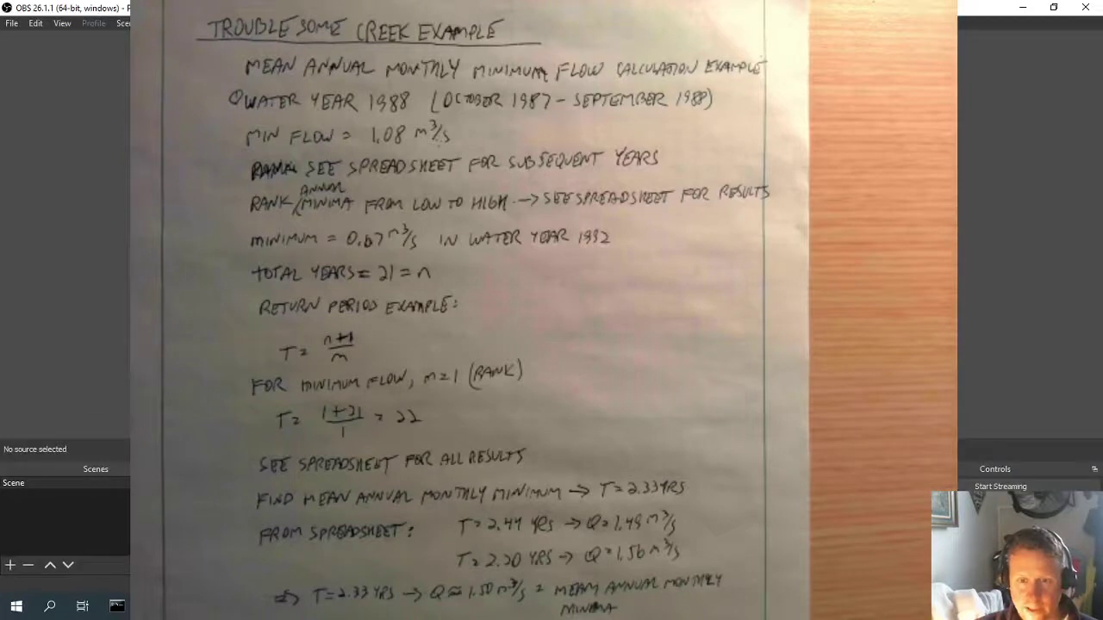
- Open problem1_writeup from the example_solution folder, read through the handwritten Troublesome Creek example, and close it
key("Escape")
left_click(207, 608)
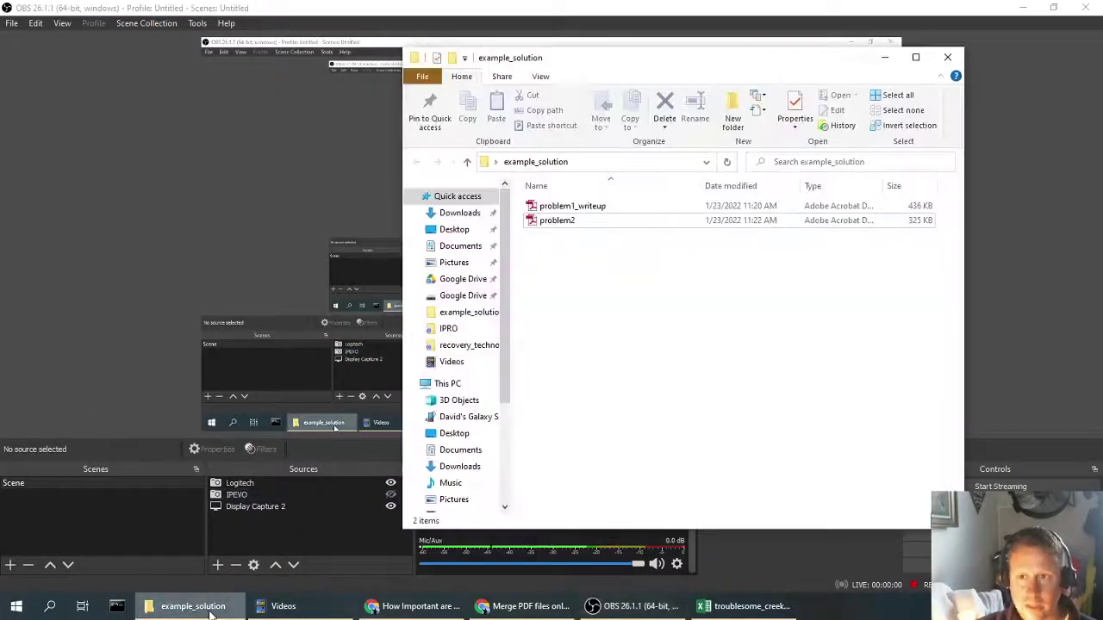
left_click(576, 211)
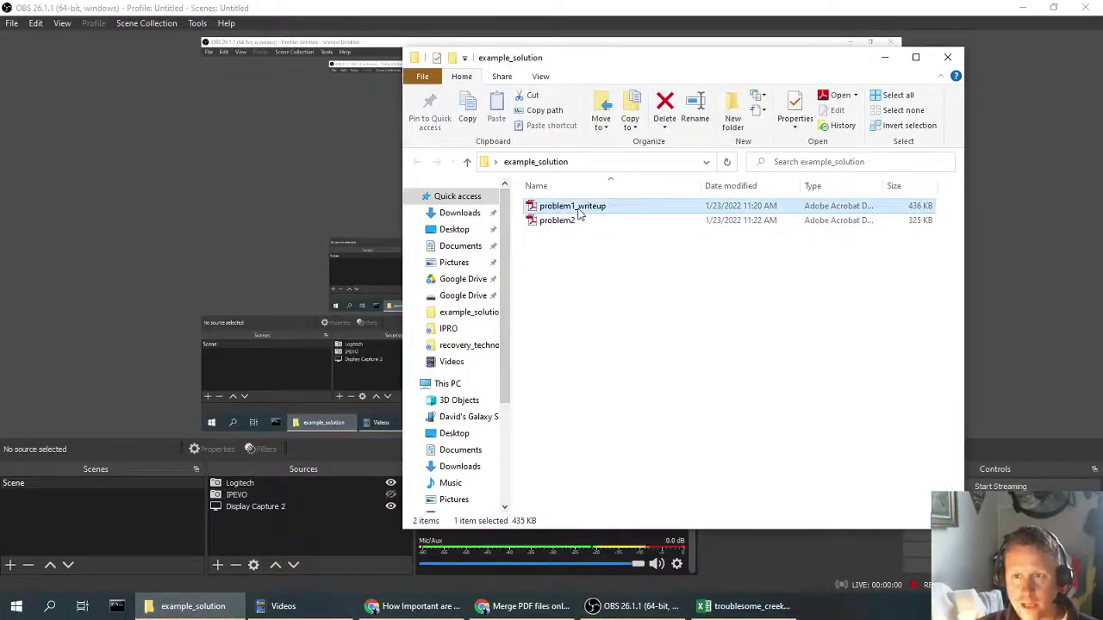
left_click(571, 222)
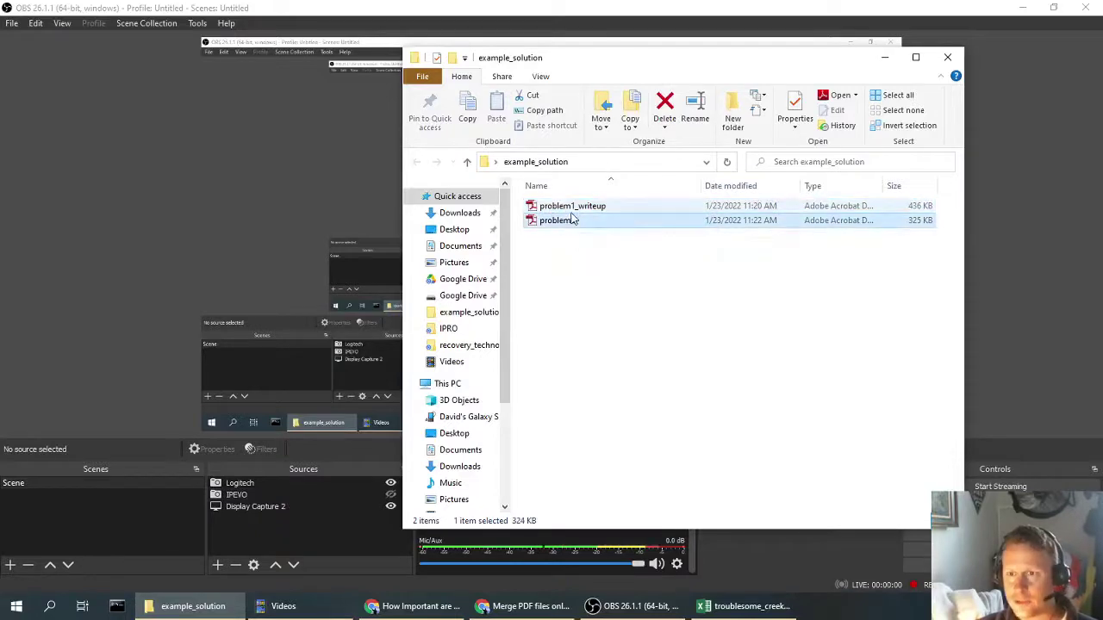
double_click(575, 208)
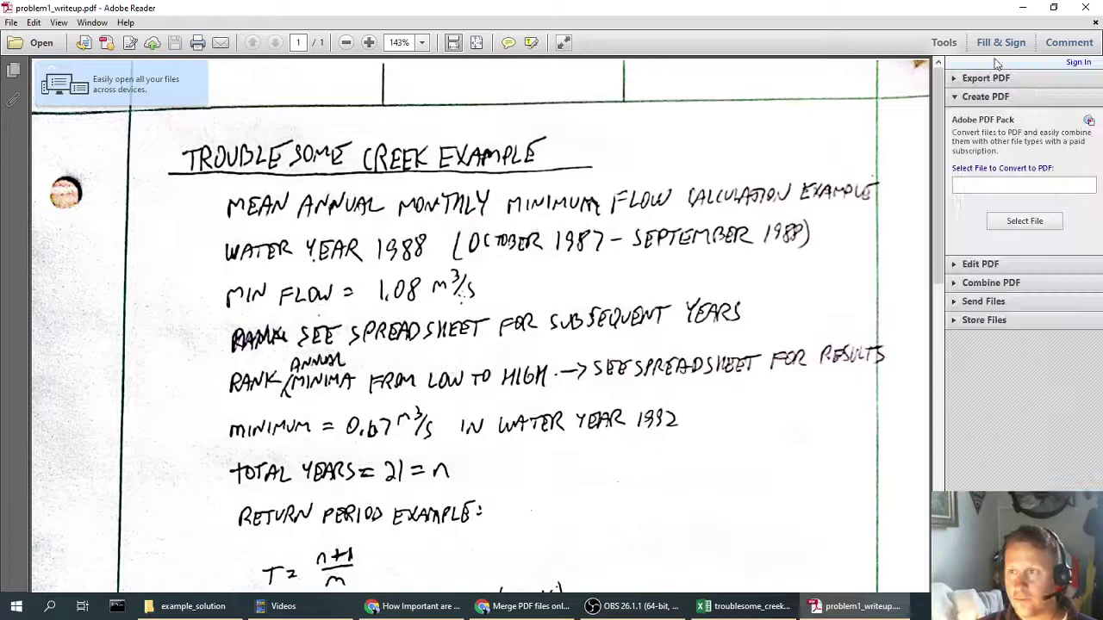
left_click(1085, 7)
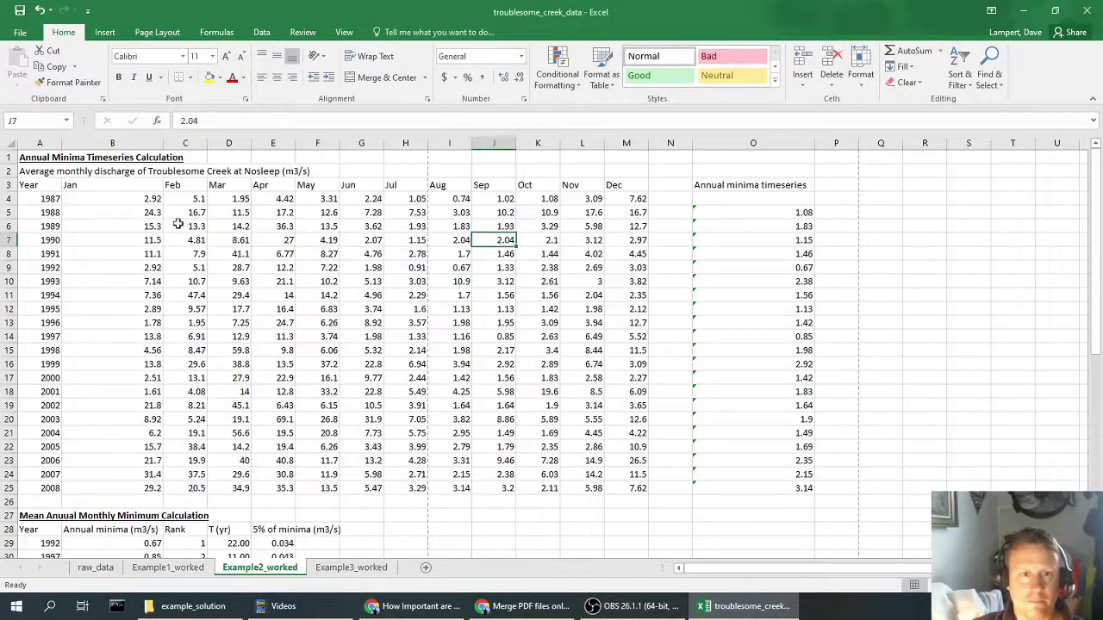
- Examine the October–December 1987 and January–September 1988 flows that feed the 1988 annual minimum in column O
left_click(101, 205)
left_click_drag(530, 200, 625, 201)
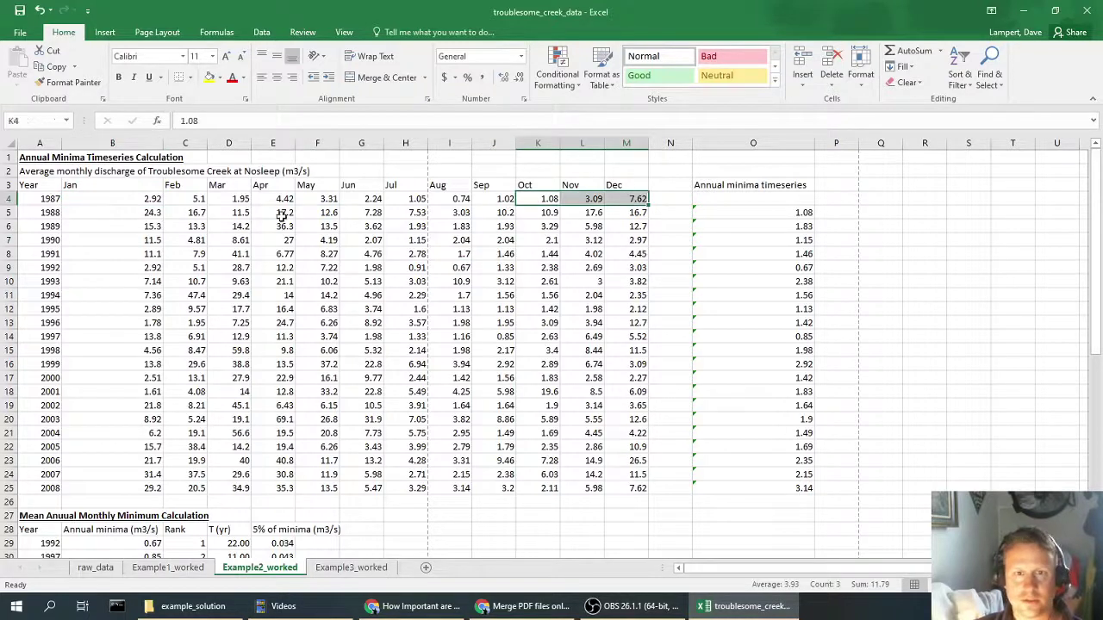
left_click_drag(150, 214, 509, 214)
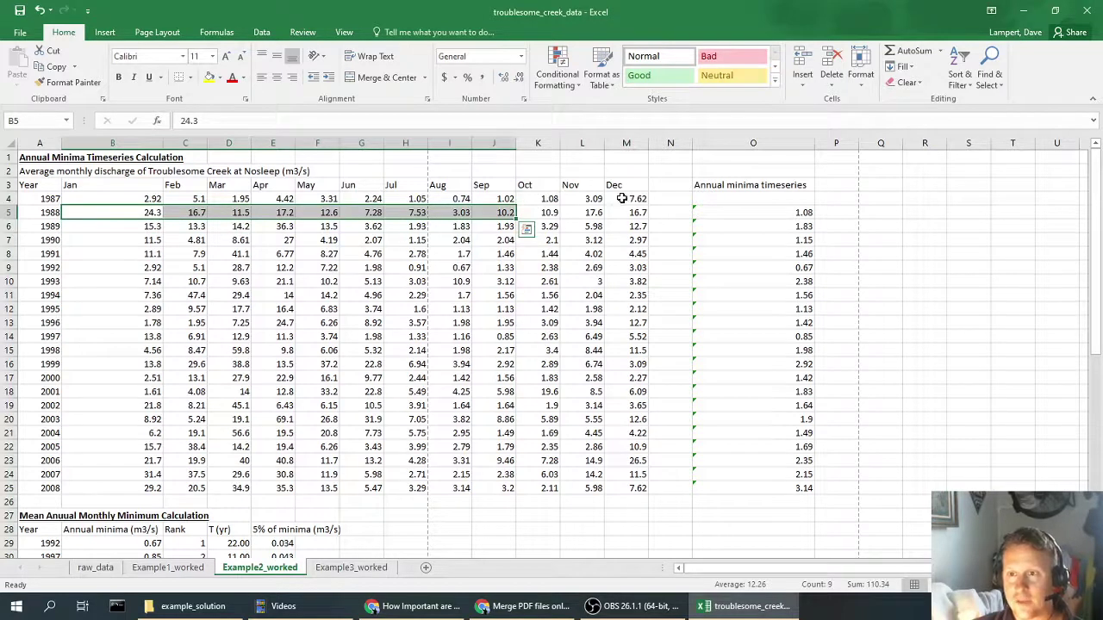
left_click(539, 197)
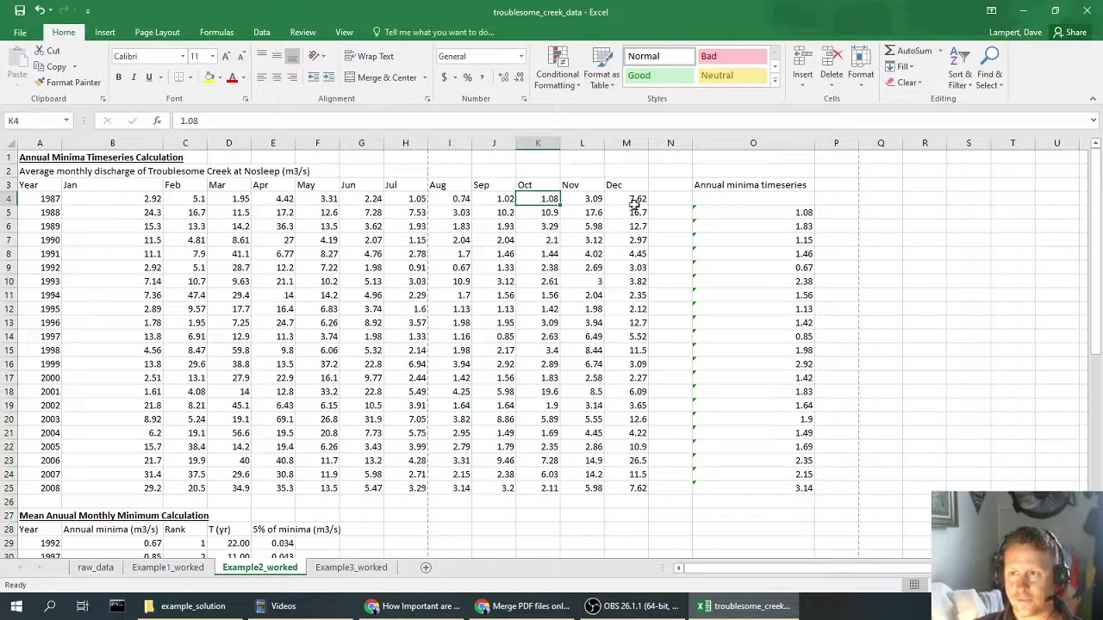
left_click(750, 210)
- Check the 1989 annual minimum formula against its October–December 1988 and January–September 1989 flows, and highlight the annual minima timeseries in O5:O25
left_click(756, 225)
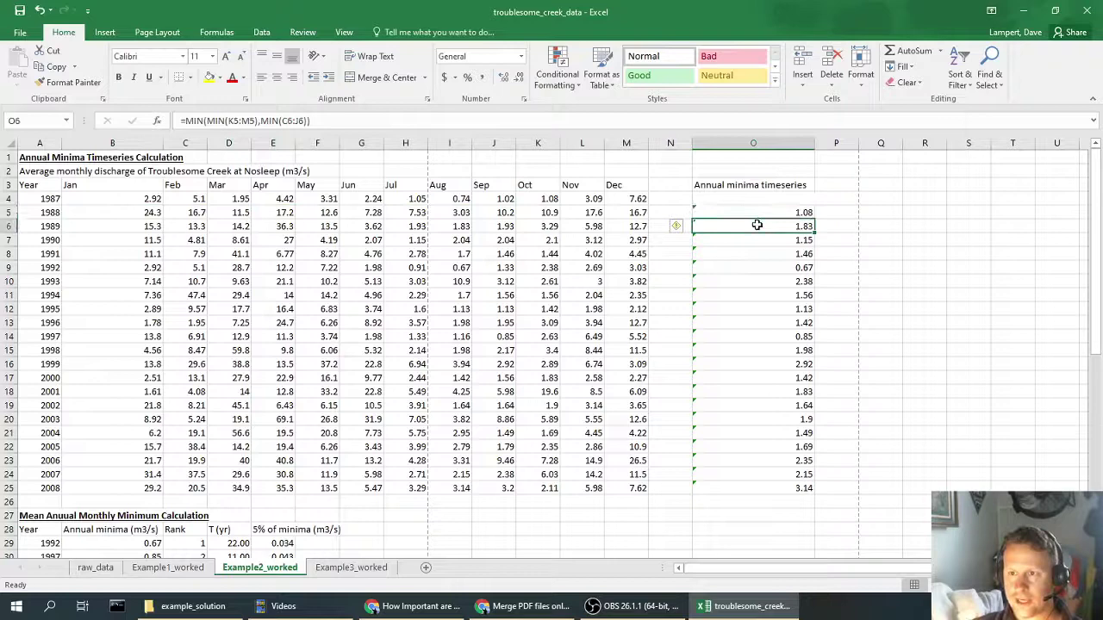
left_click(452, 228)
left_click_drag(548, 209, 636, 212)
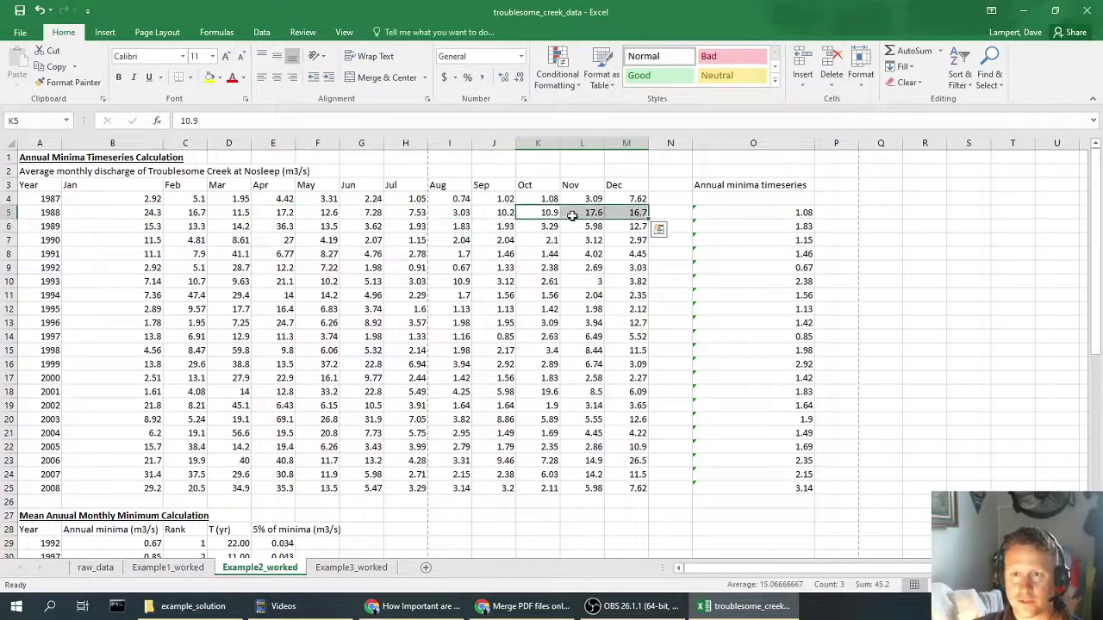
left_click_drag(504, 226, 95, 228)
left_click(763, 229)
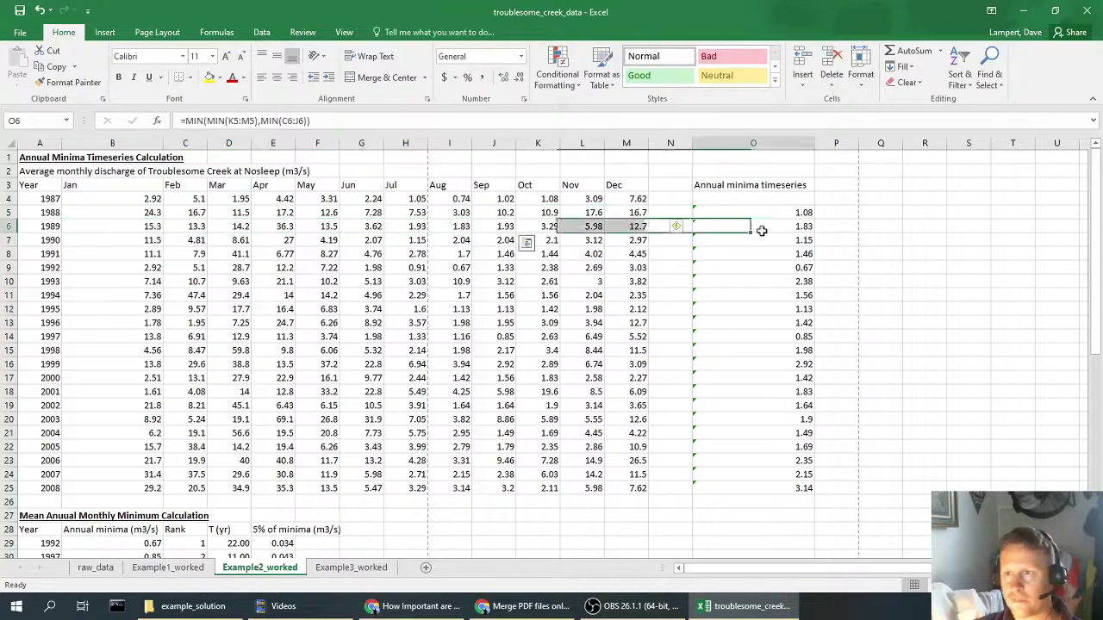
left_click_drag(763, 212, 748, 497)
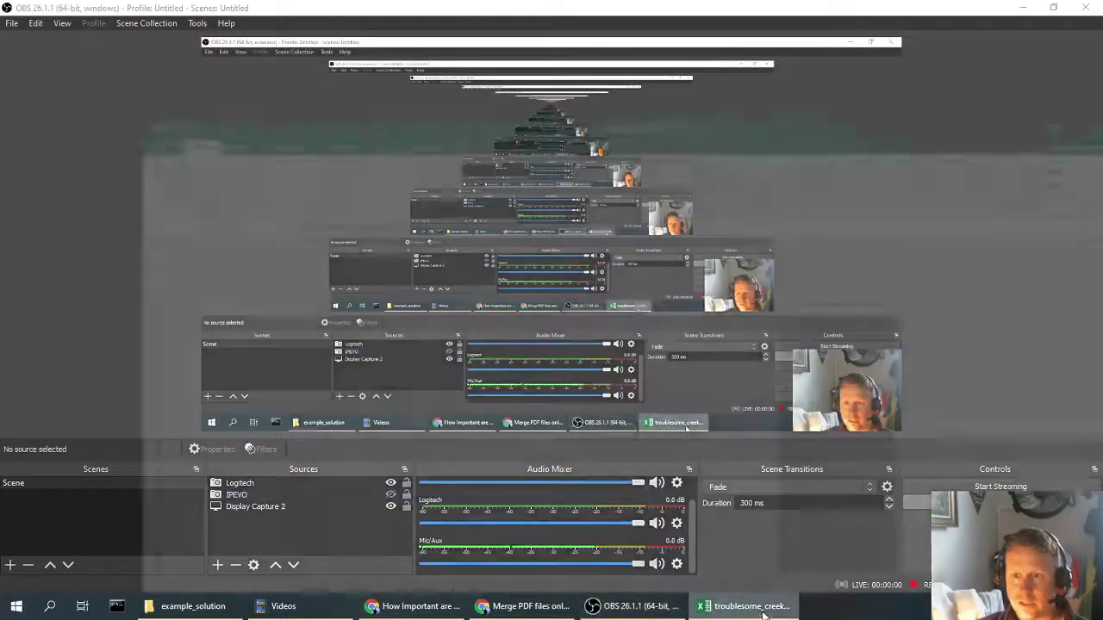
- Return to the troublesome_creek_data workbook and examine the sorted annual minima, rank and return period columns of the mean annual monthly minimum table
left_click(763, 614)
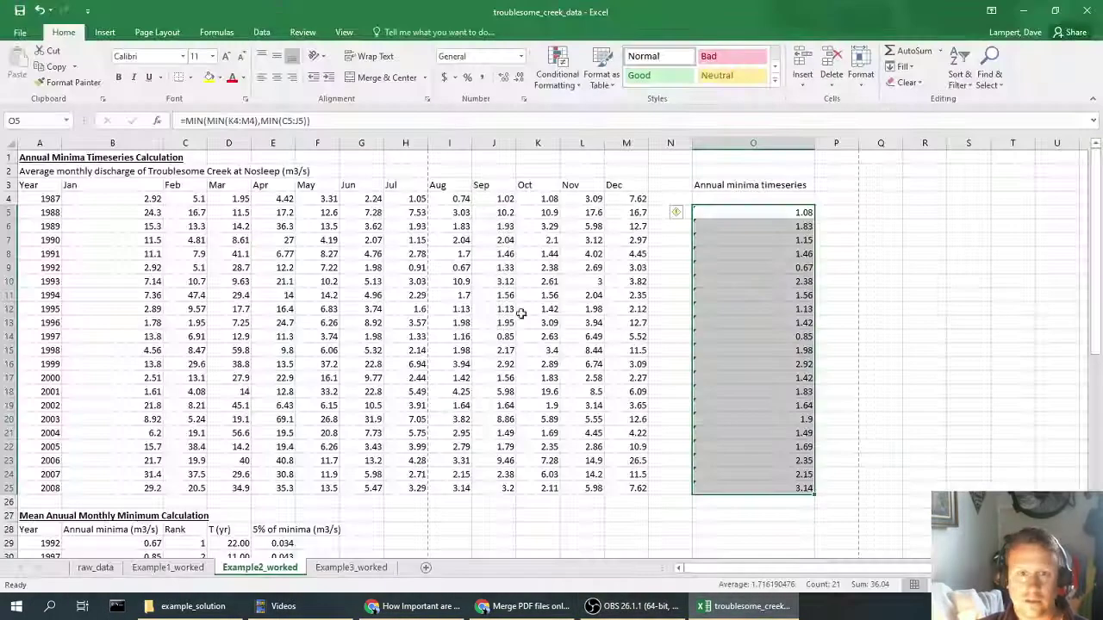
left_click(421, 309)
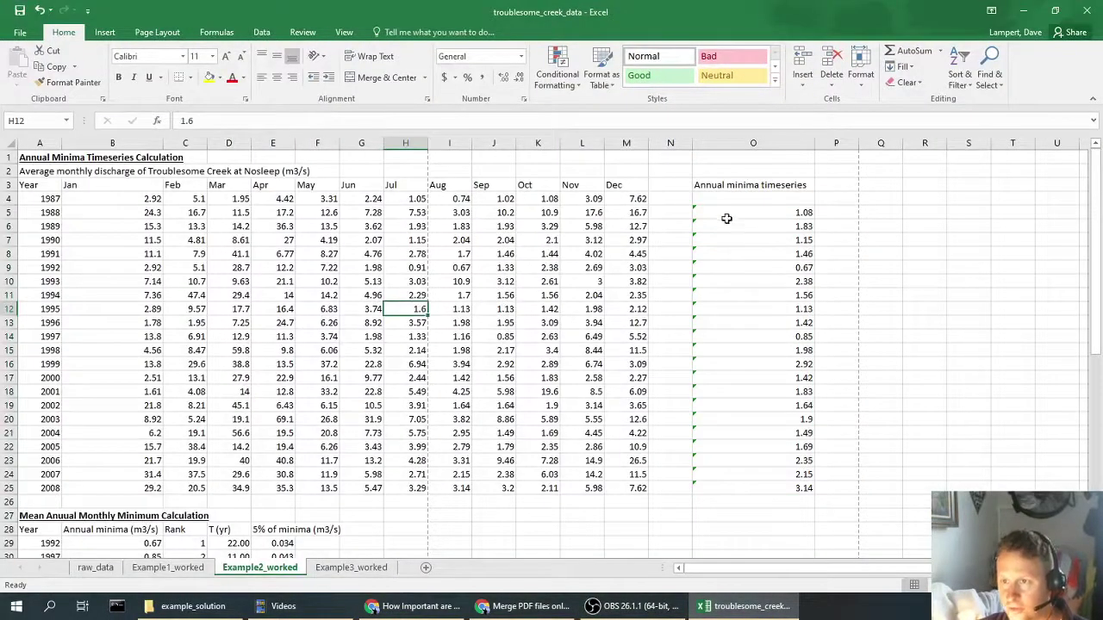
scroll(219, 377, "down", 8)
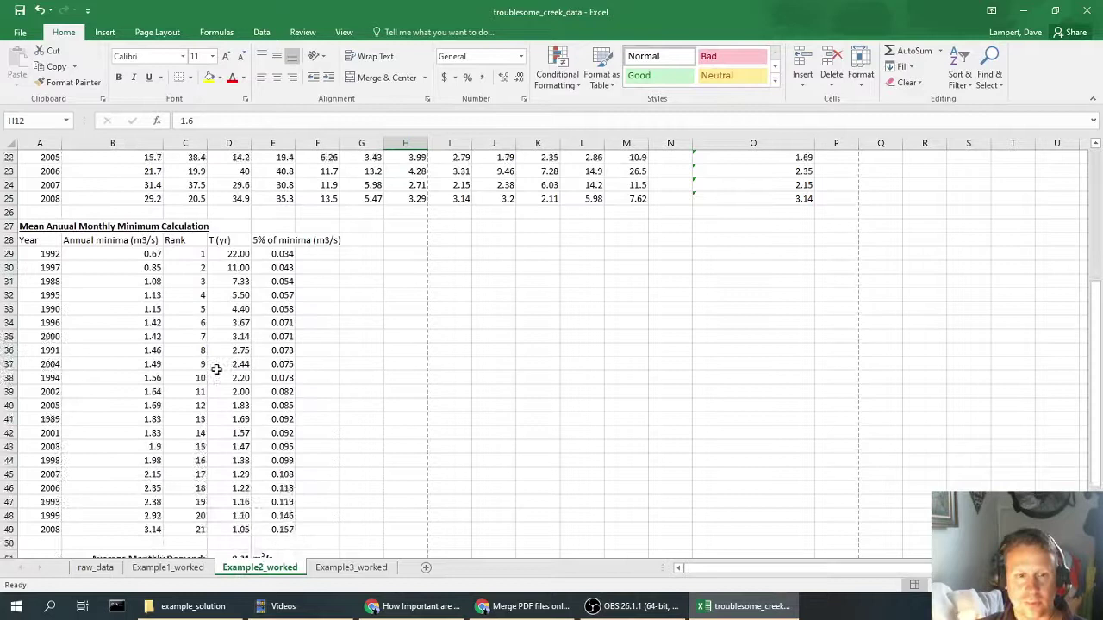
left_click_drag(140, 212, 129, 484)
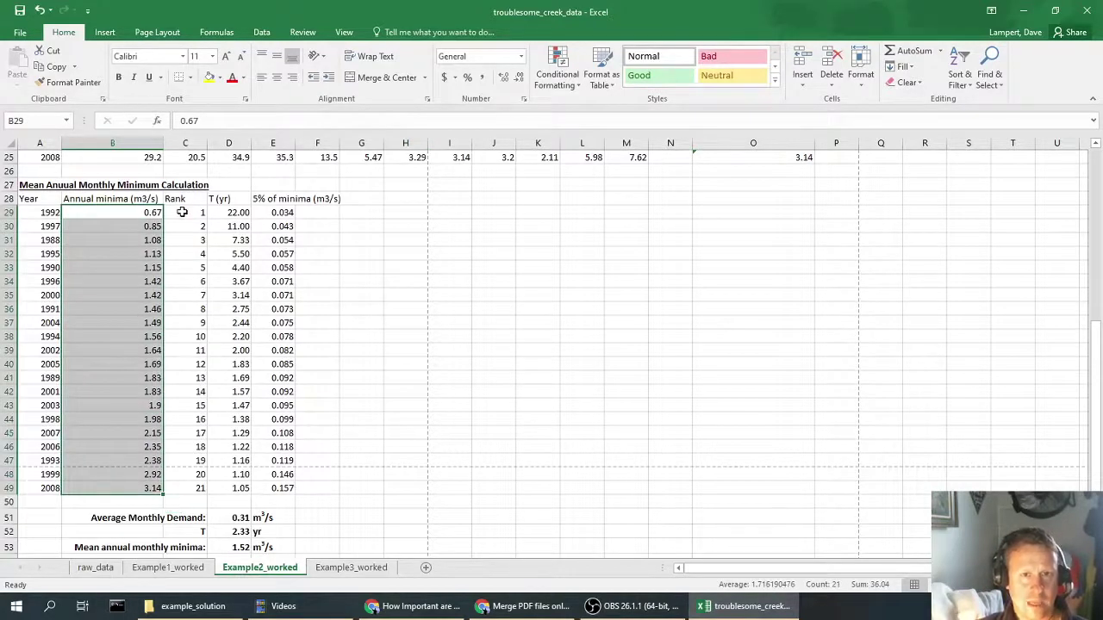
left_click_drag(182, 212, 201, 441)
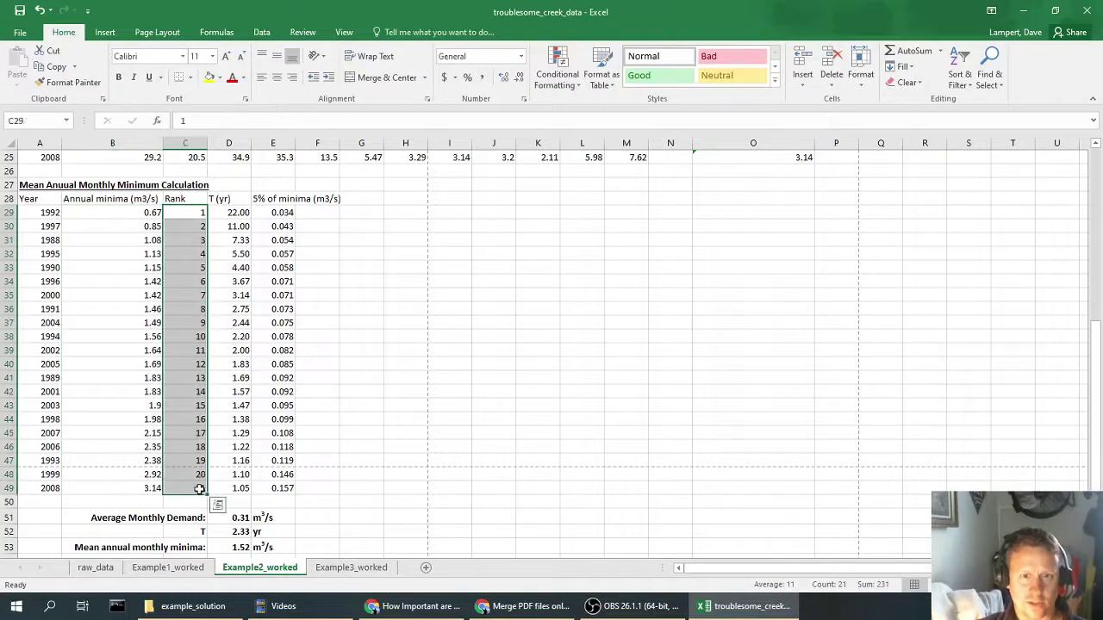
left_click(173, 378)
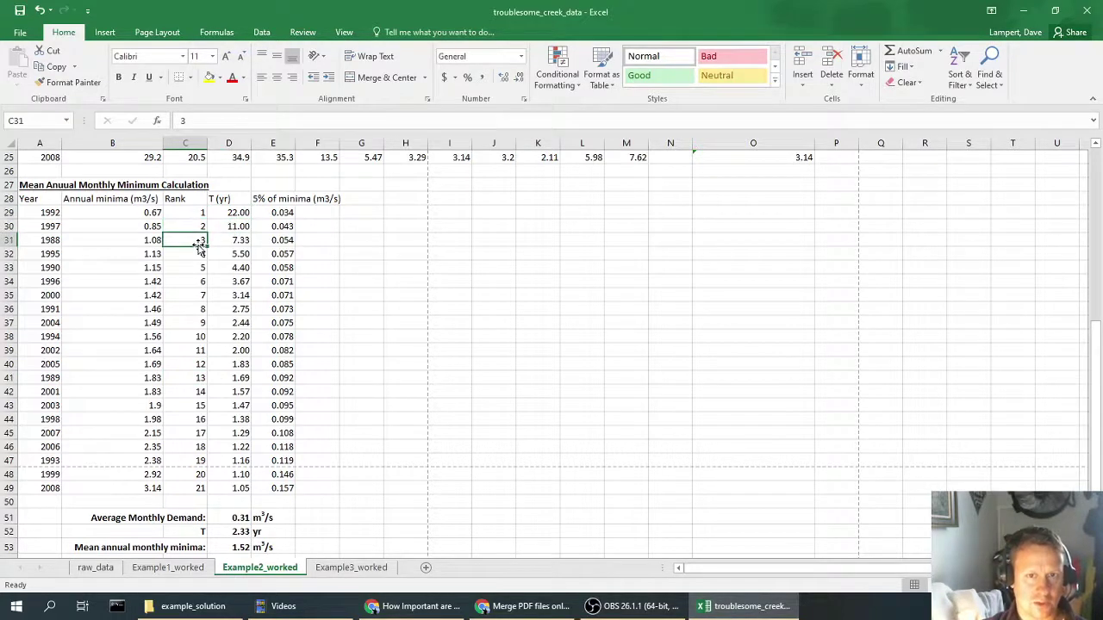
left_click_drag(231, 215, 221, 453)
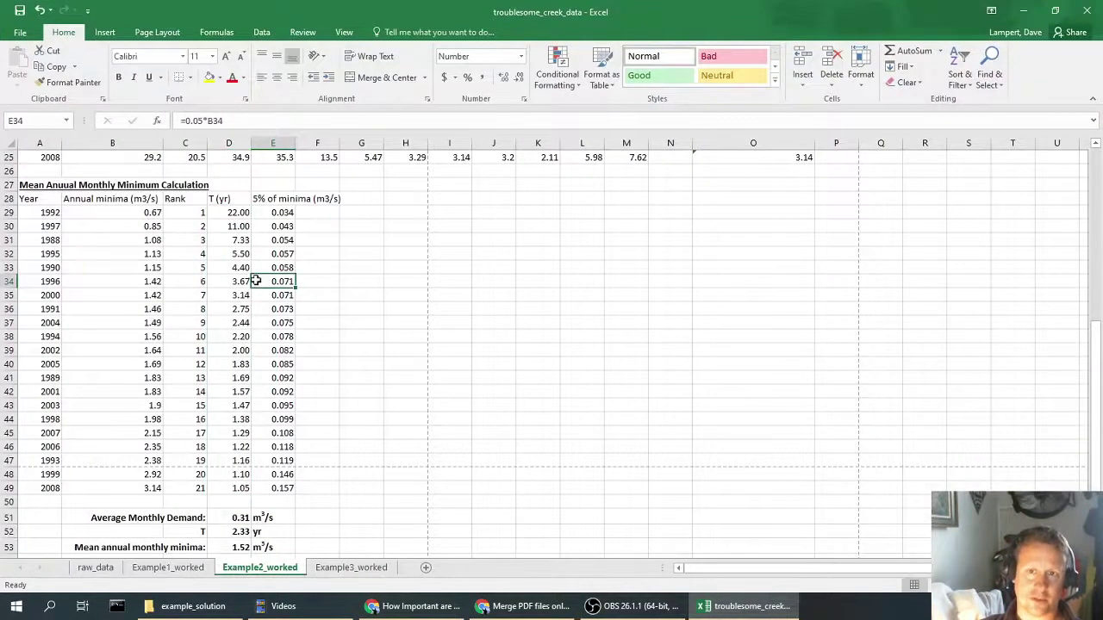
- Open the print settings for the Example2_worked sheet and choose Microsoft Print to PDF as the printer
scroll(256, 281, "up", 8)
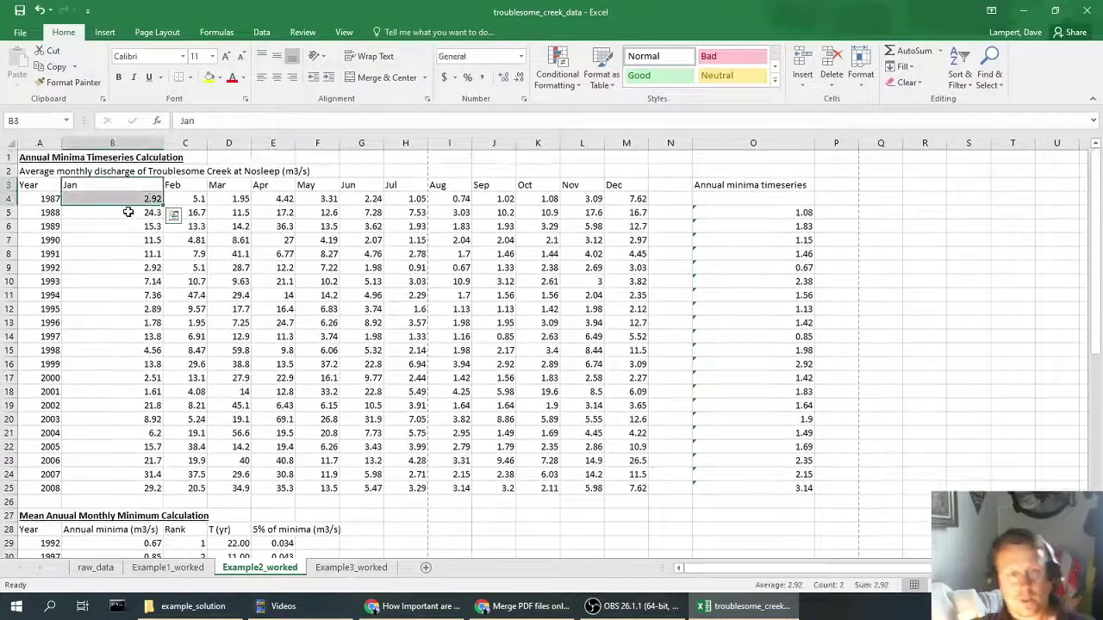
left_click(45, 159)
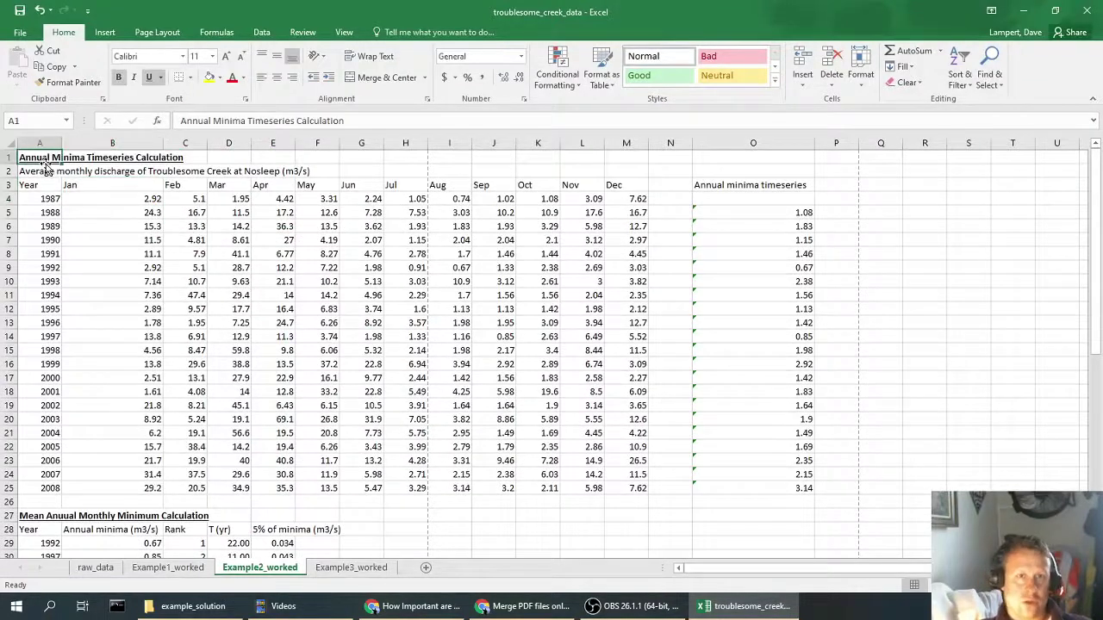
left_click(19, 33)
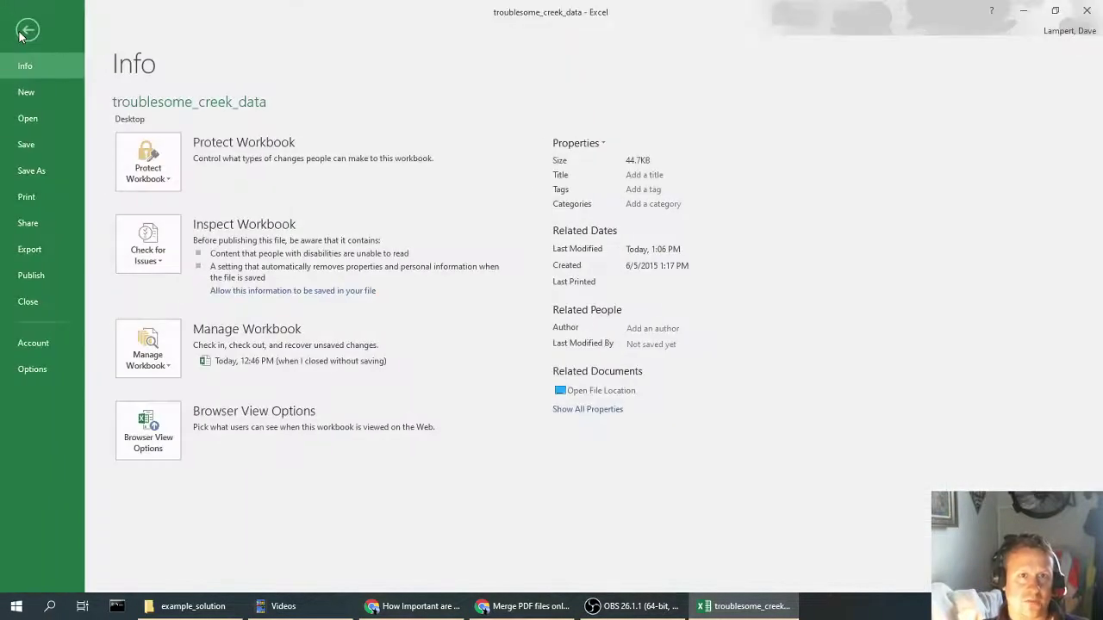
left_click(27, 198)
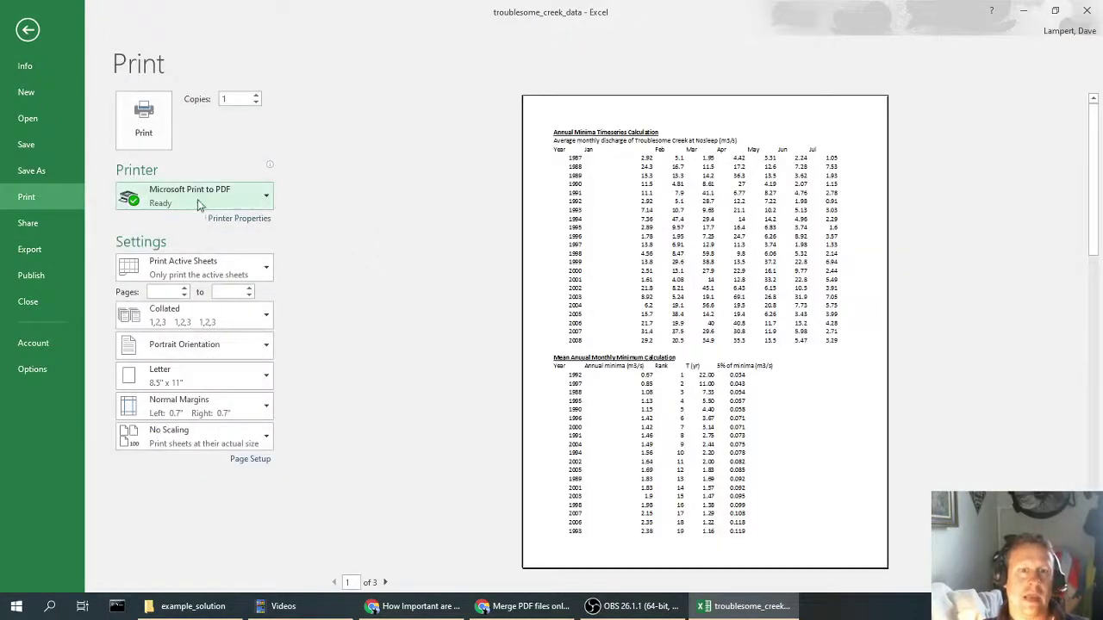
left_click(172, 202)
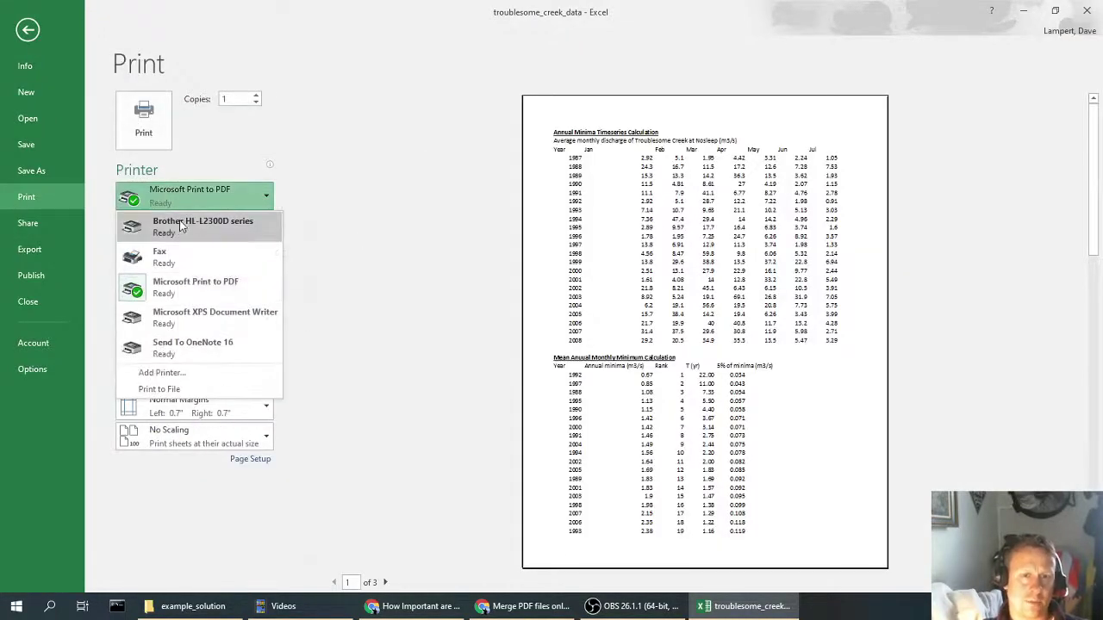
left_click(178, 226)
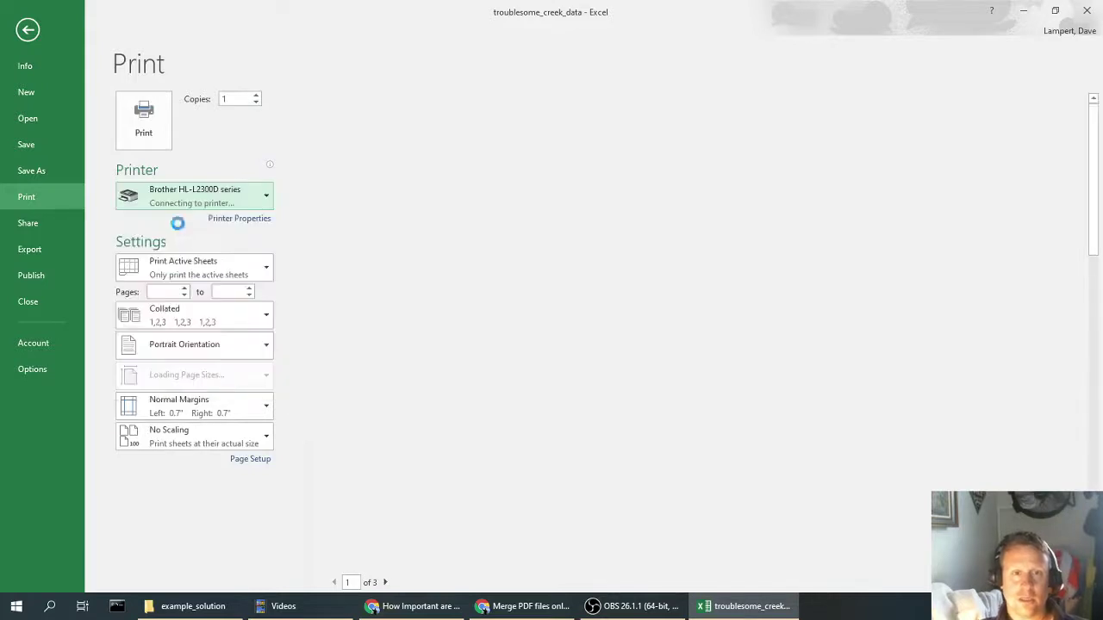
left_click(222, 203)
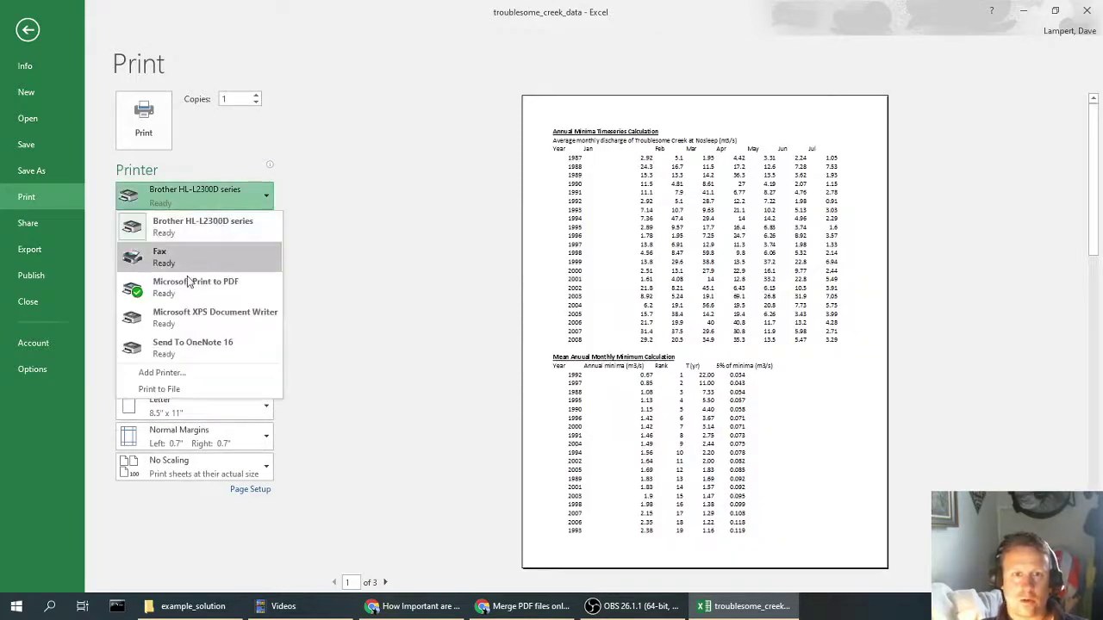
left_click(183, 293)
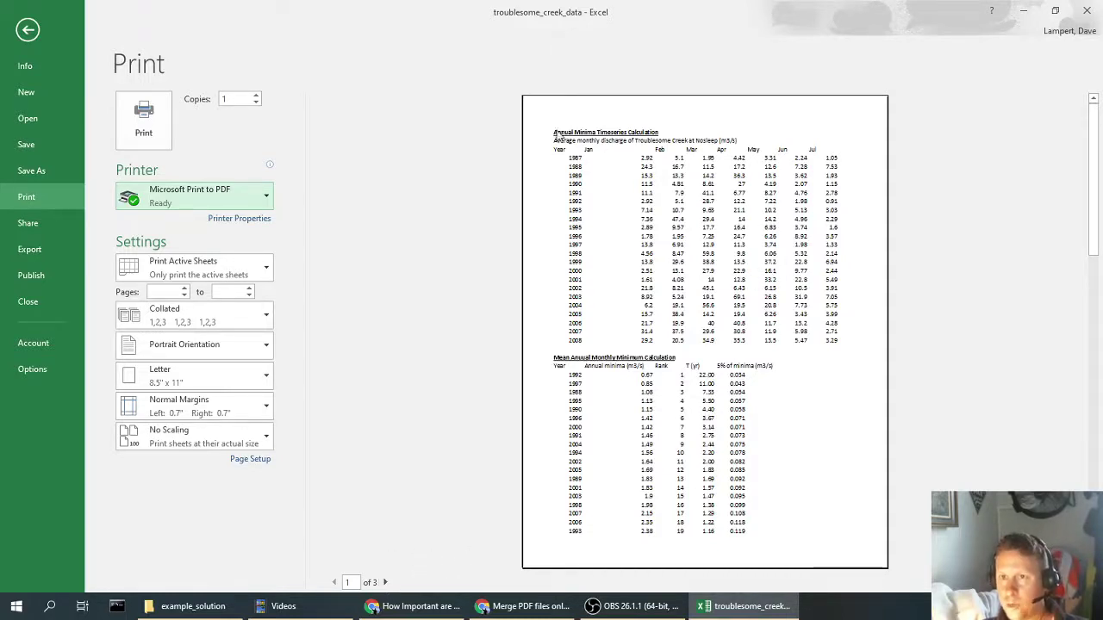
- Look through all three pages of the print preview to see how the tables split, and return to the worksheet
left_click(385, 583)
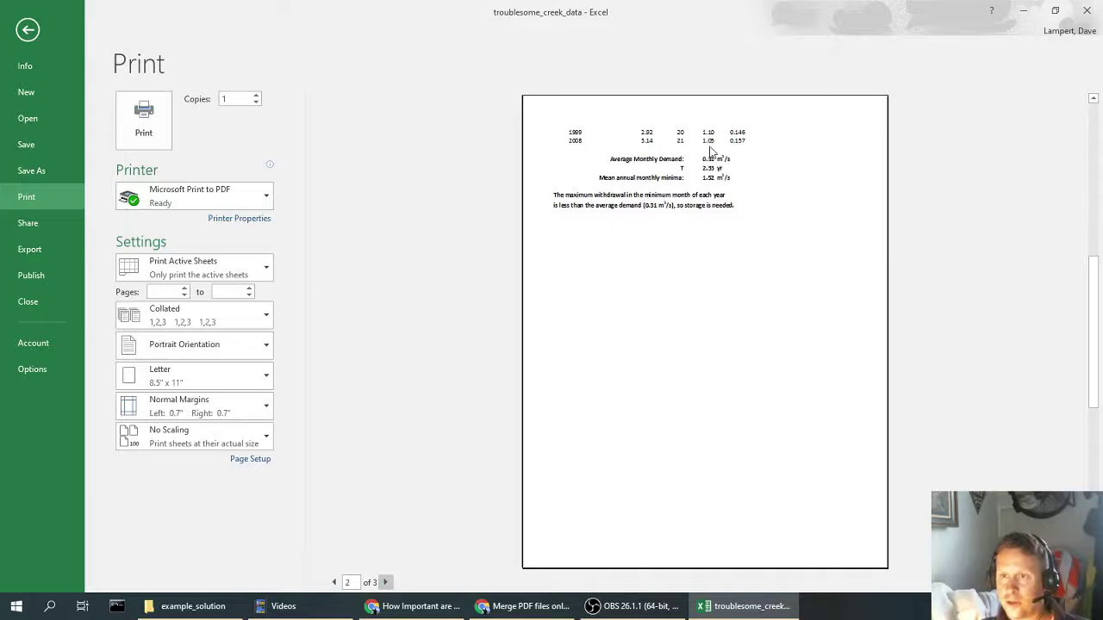
left_click(385, 583)
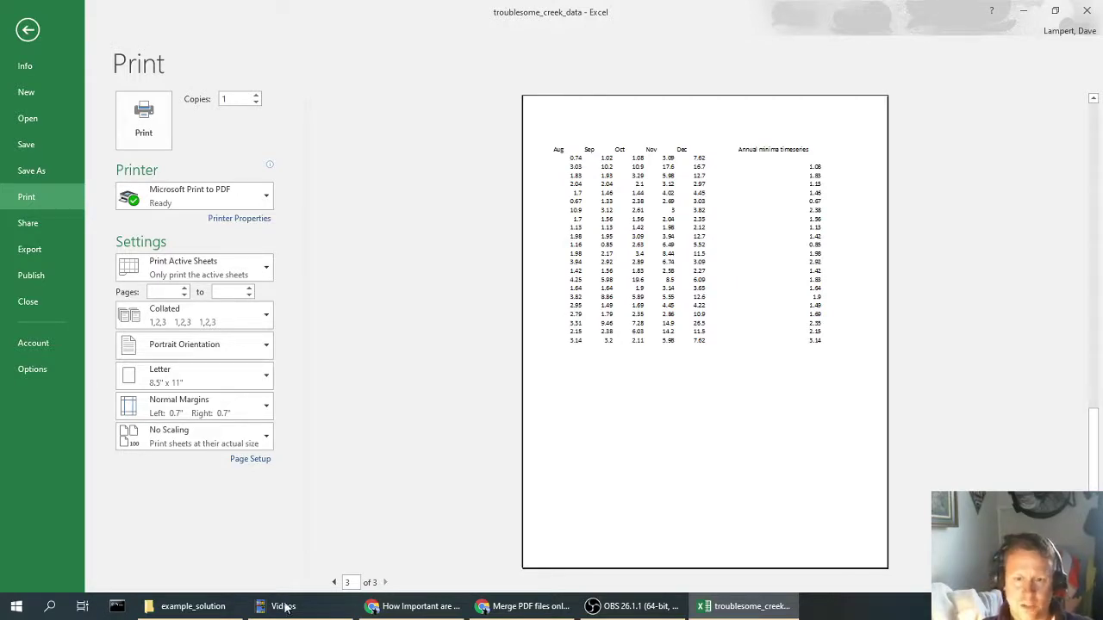
left_click(334, 582)
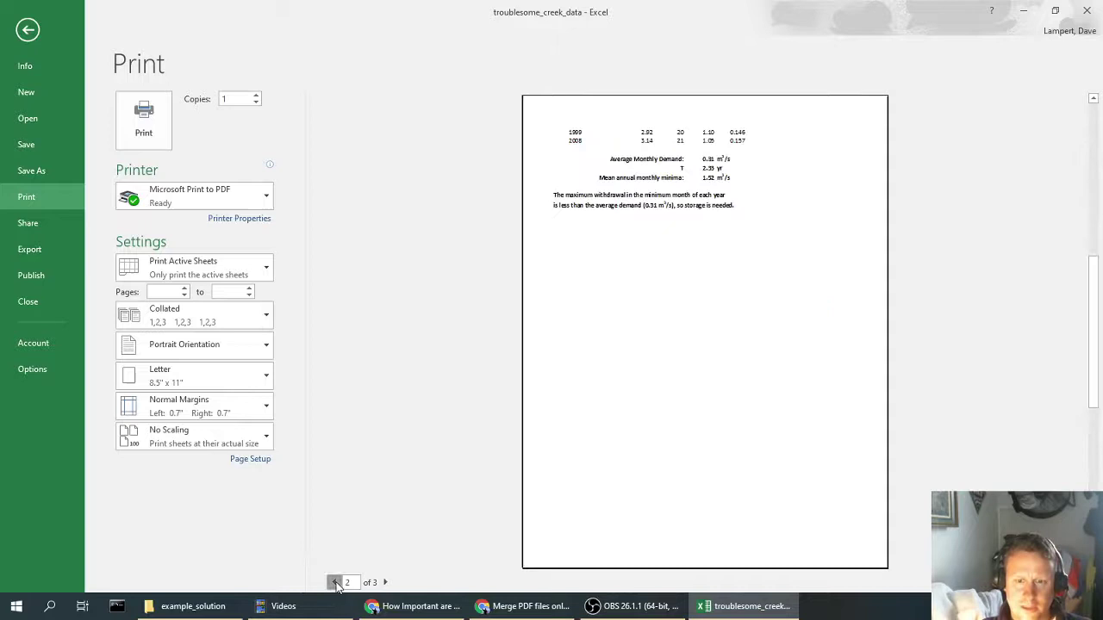
left_click(334, 582)
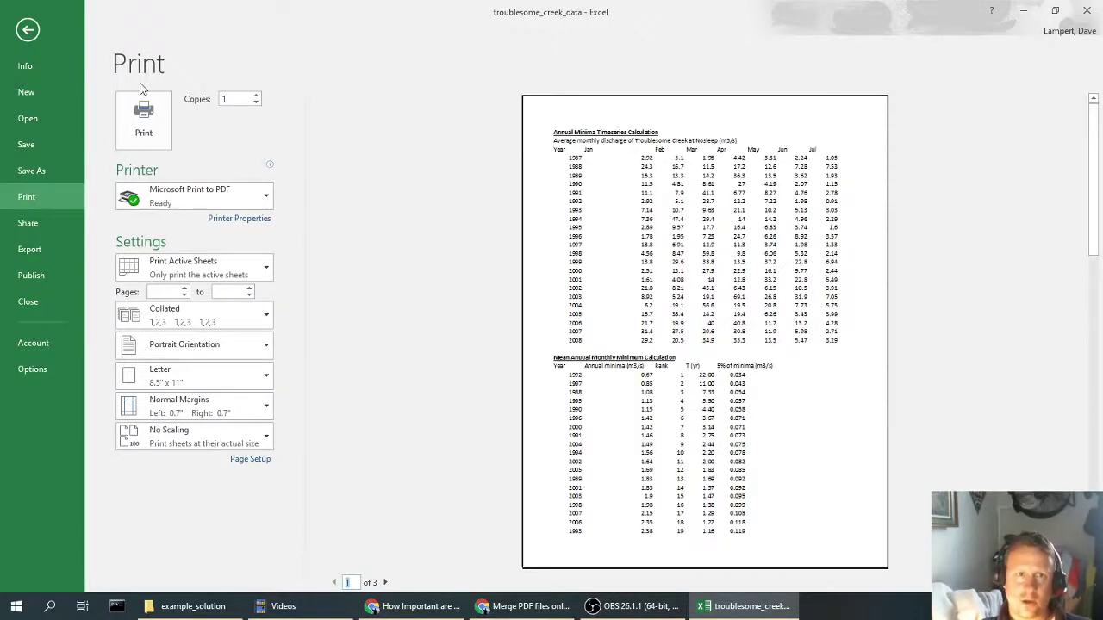
left_click(31, 37)
- Highlight the annual minima timeseries table in A1:O25 and check where the page break falls at the Aug column
left_click(348, 214)
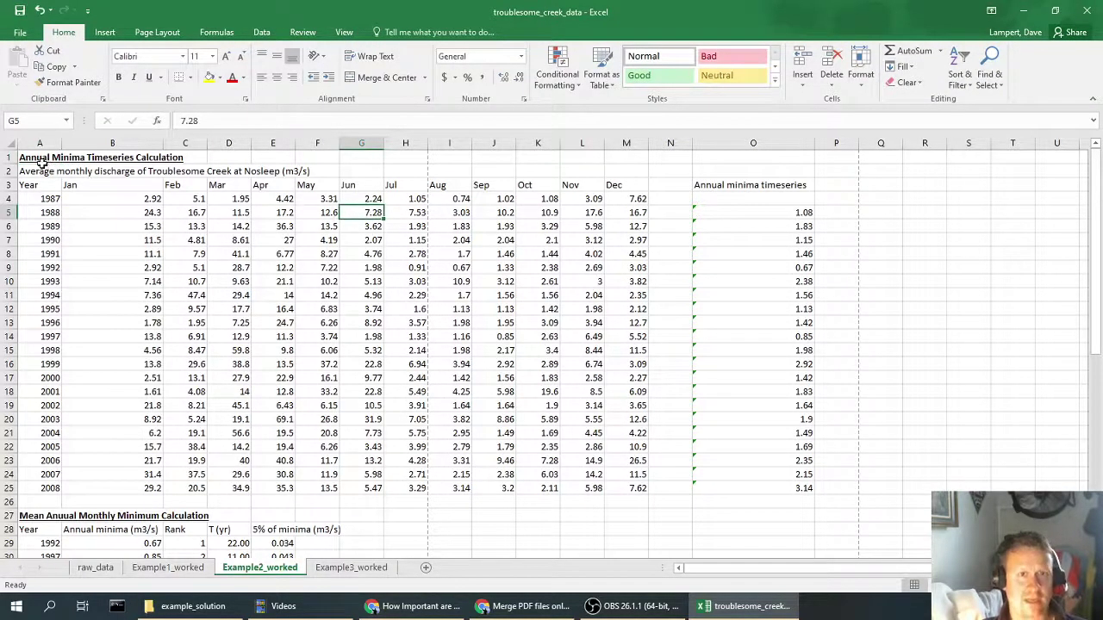
left_click_drag(41, 162, 769, 483)
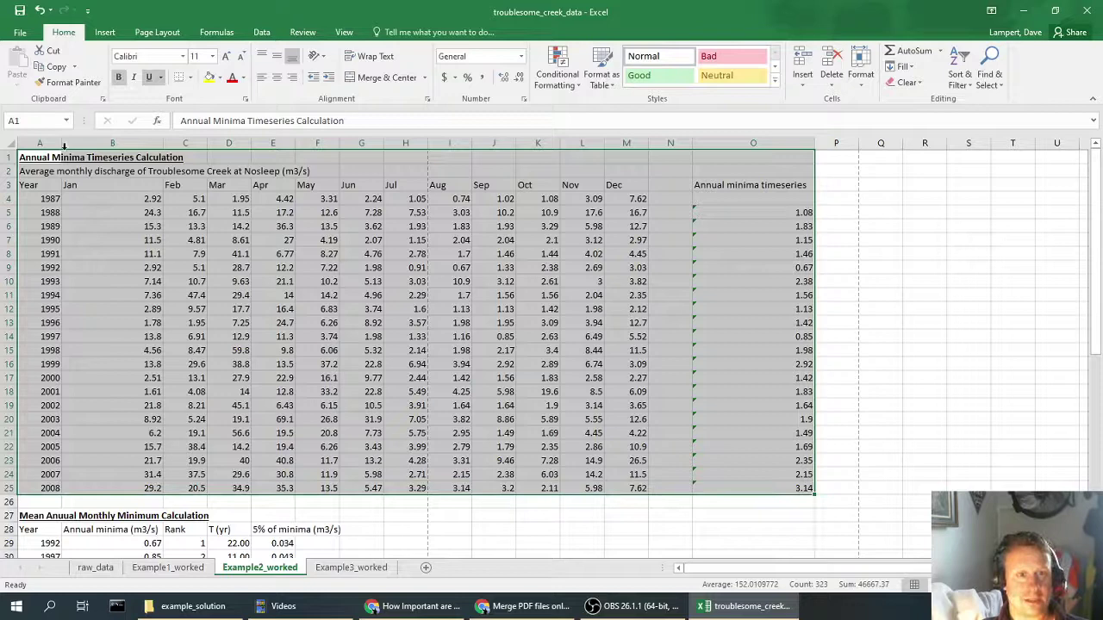
left_click(36, 160)
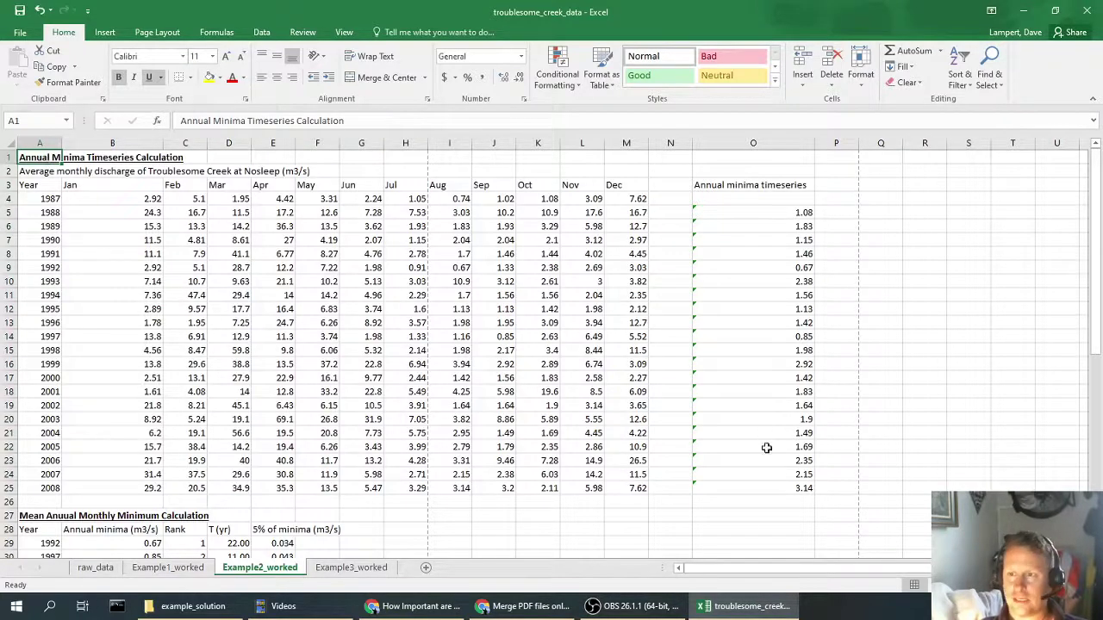
left_click_drag(773, 485, 69, 164)
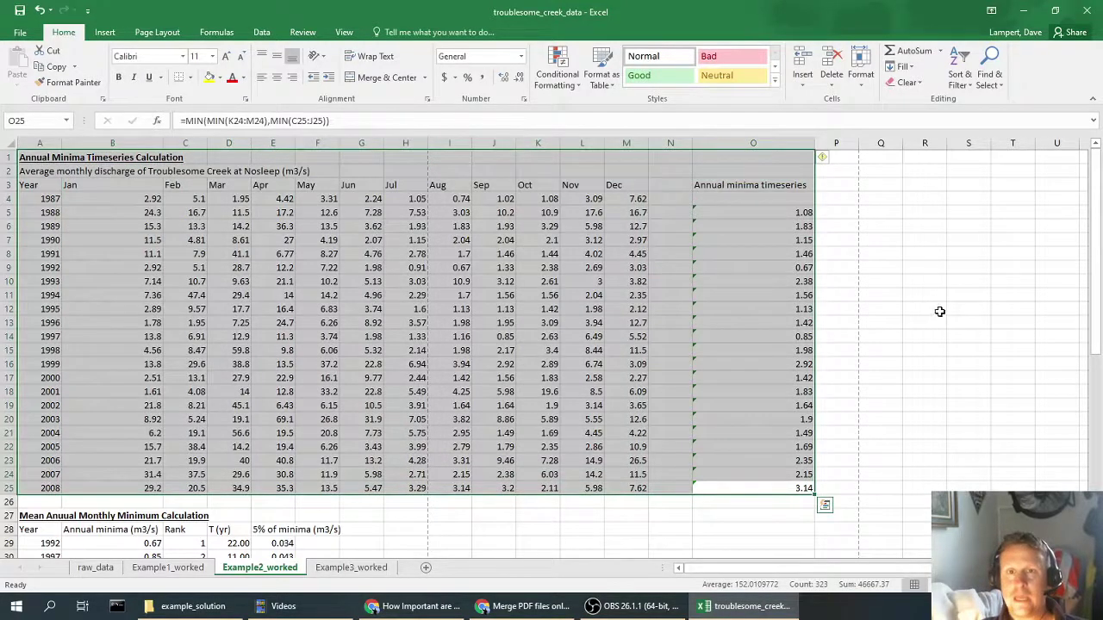
left_click(455, 215)
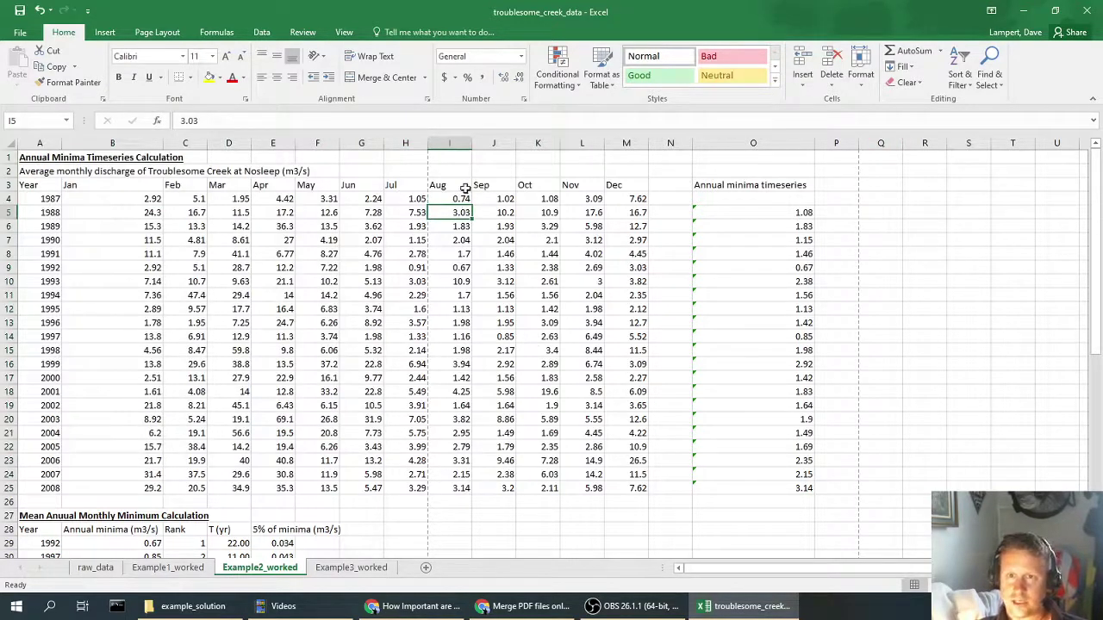
left_click(463, 188)
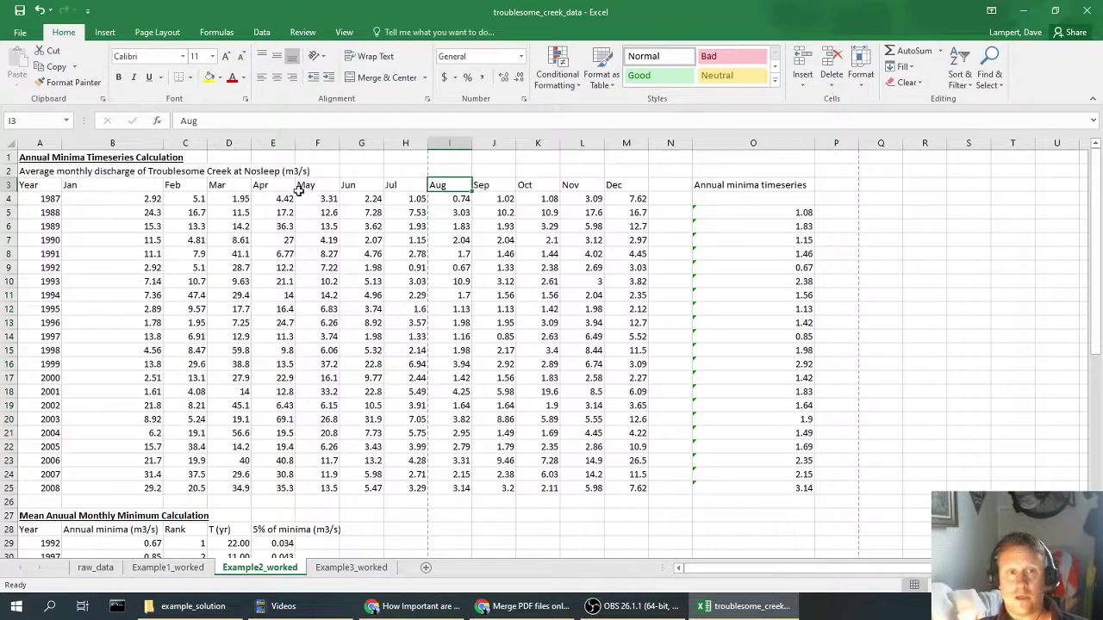
- Change the Example2_worked print orientation to landscape and return to the worksheet
left_click(20, 32)
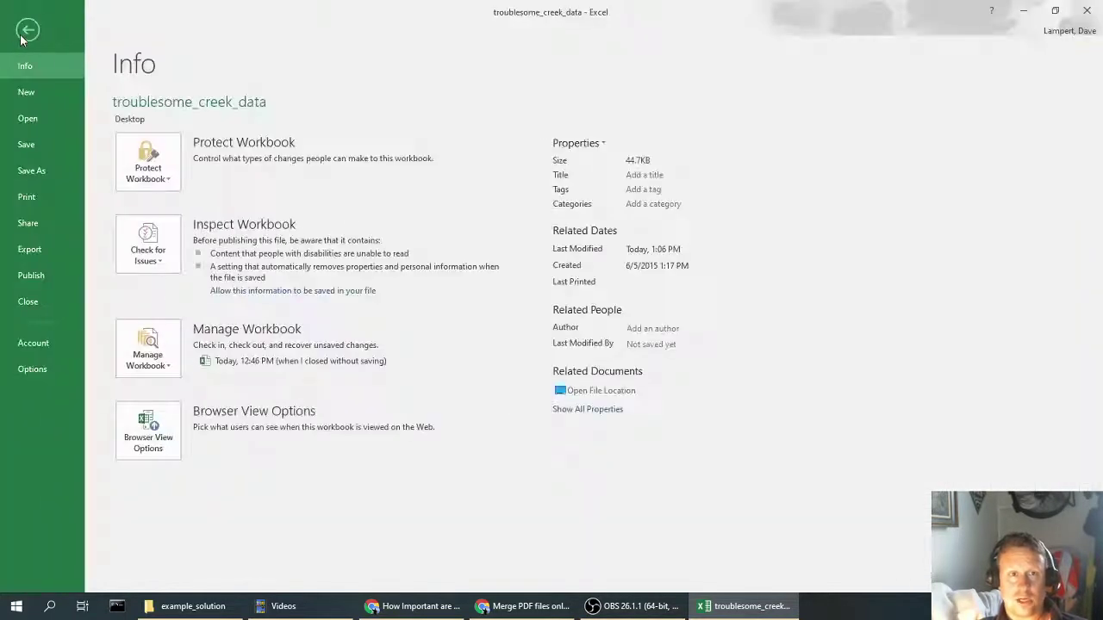
left_click(26, 197)
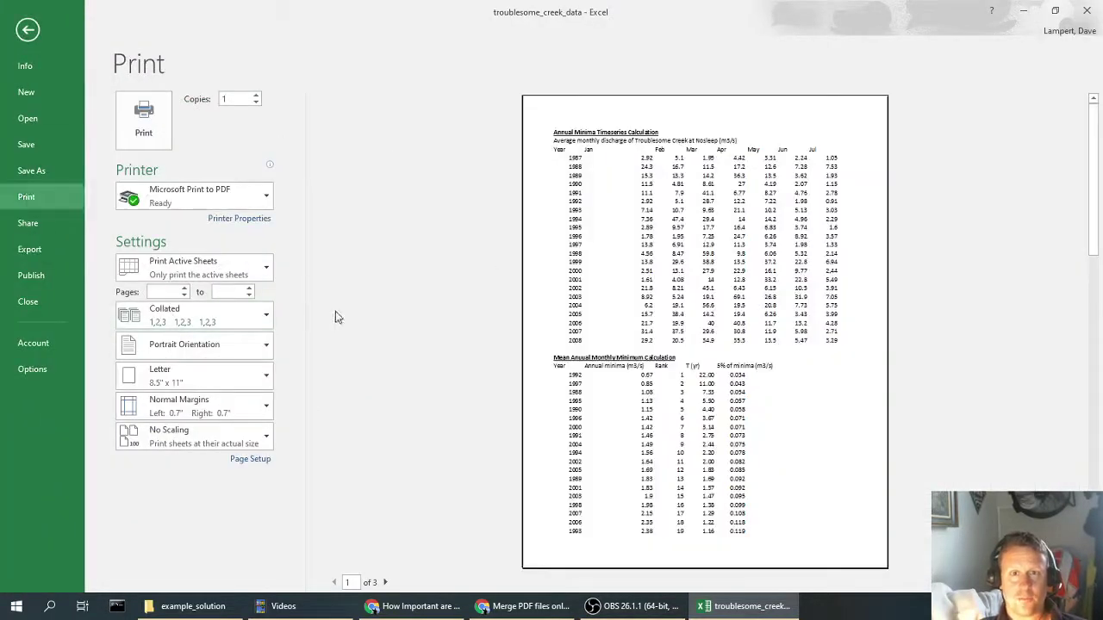
left_click(207, 356)
left_click(197, 415)
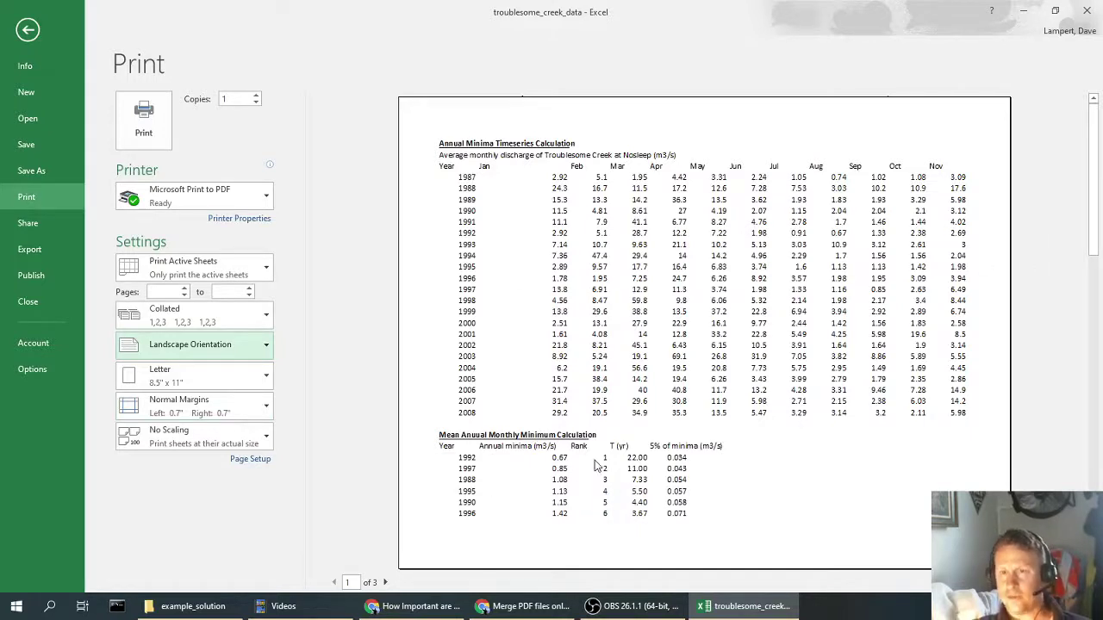
left_click(27, 31)
left_click(305, 282)
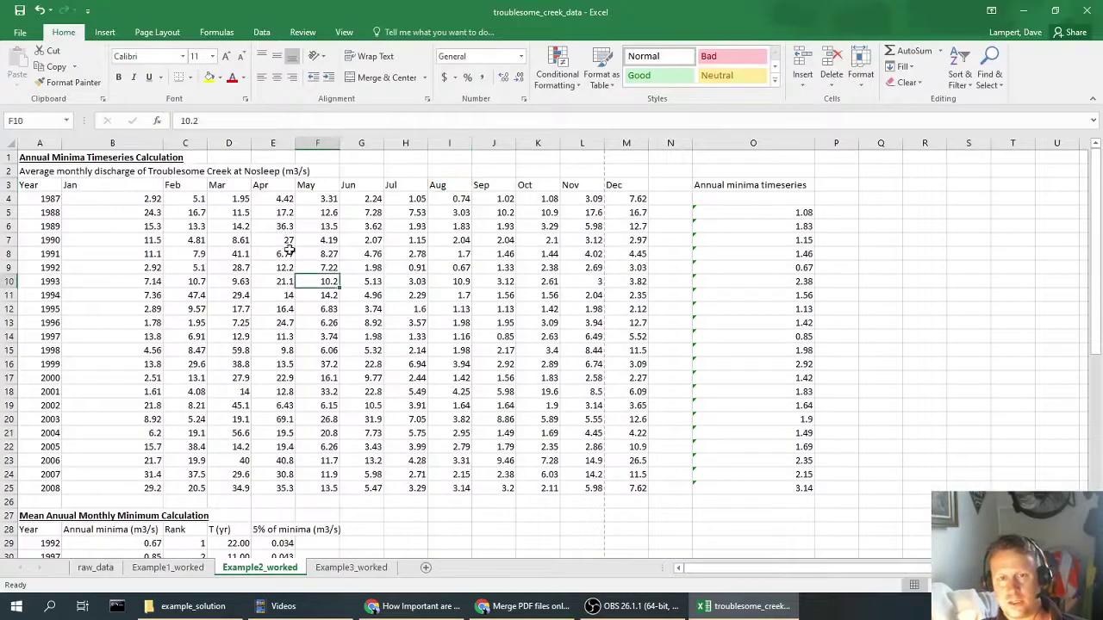
- Highlight the annual minima table and the mean annual monthly minimum table in turn as two separate print ranges
left_click_drag(39, 156, 768, 487)
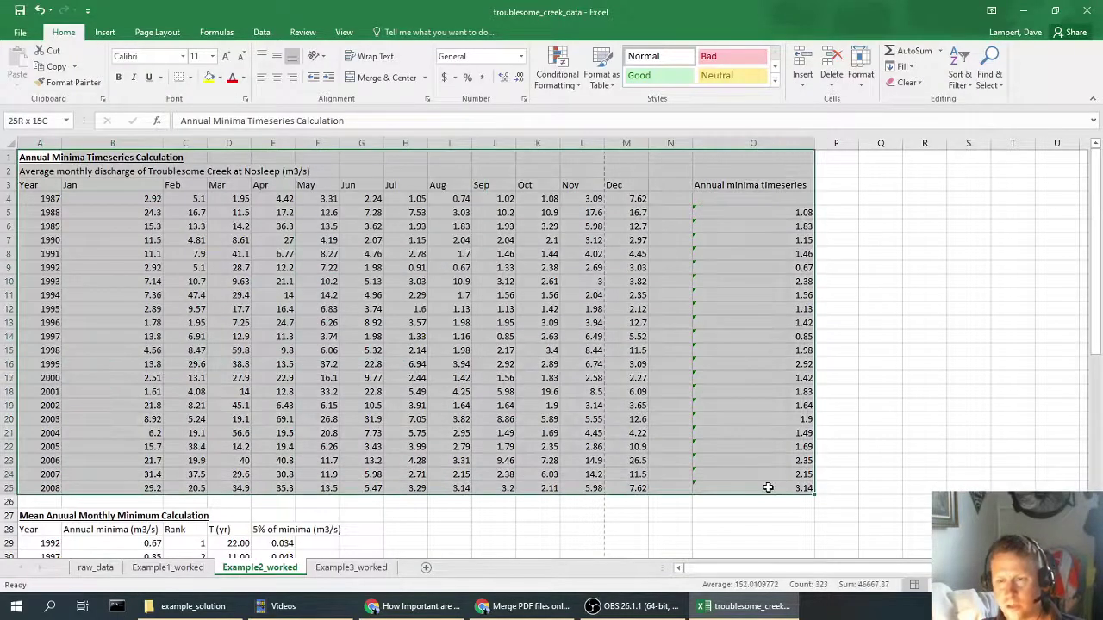
scroll(292, 371, "down", 6)
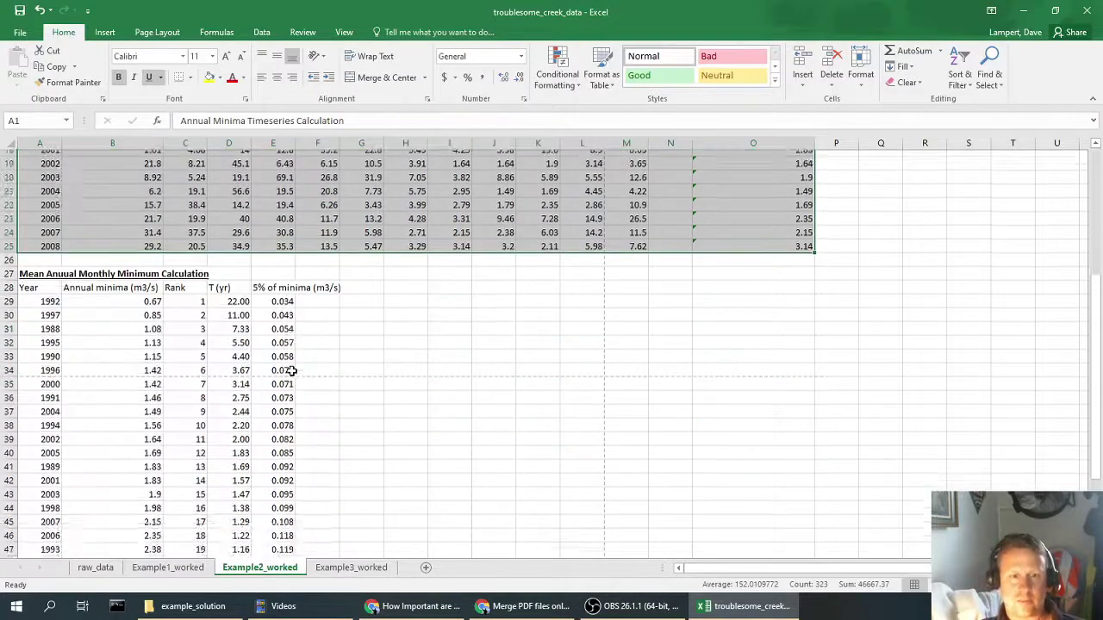
left_click_drag(60, 268, 337, 531)
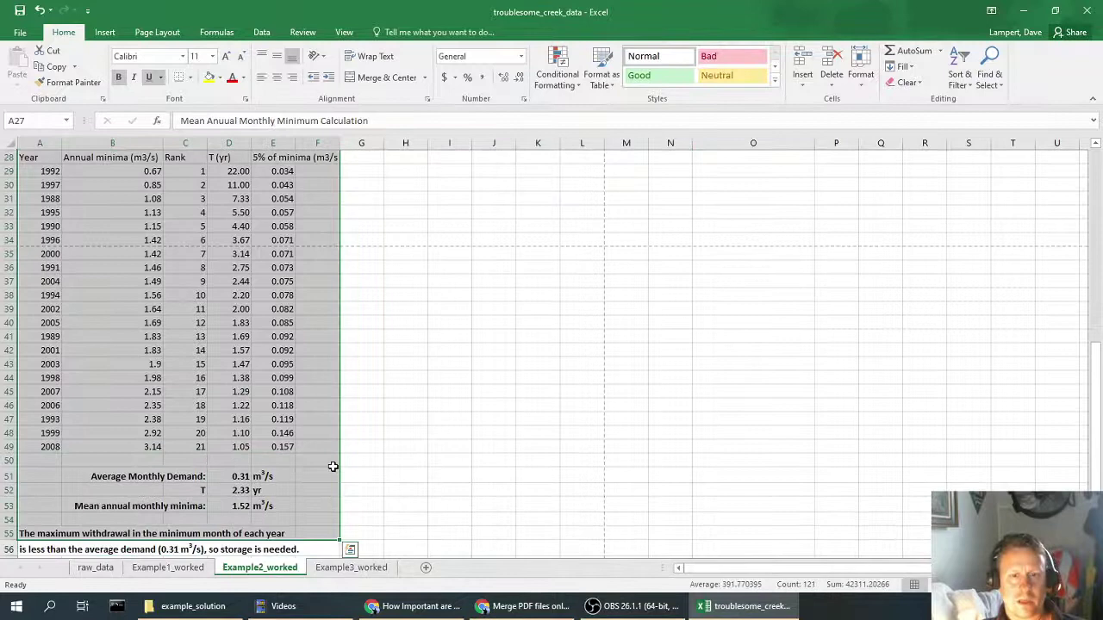
scroll(332, 466, "up", 9)
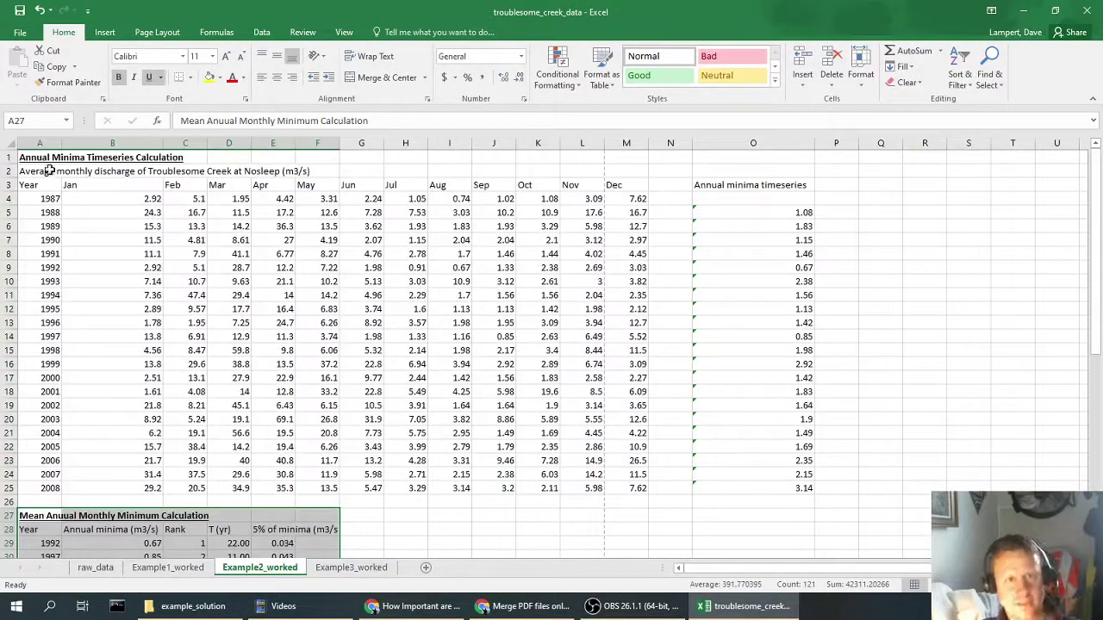
- Select the annual minima timeseries table A1:O25 and set the print range to Print Selection
left_click_drag(43, 158, 751, 487)
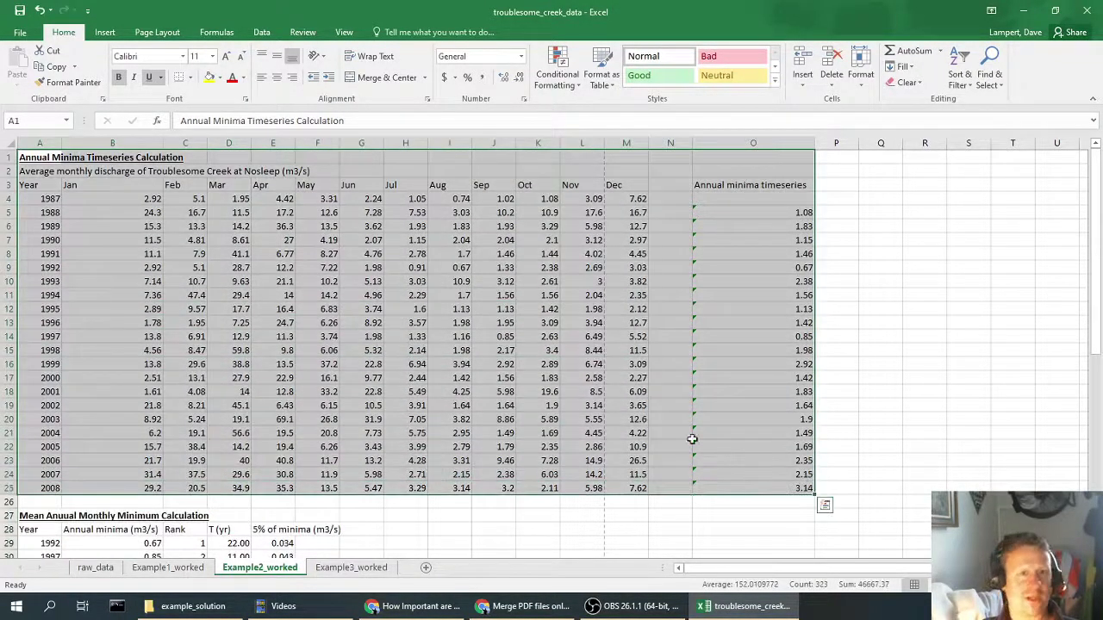
left_click(20, 33)
left_click(26, 197)
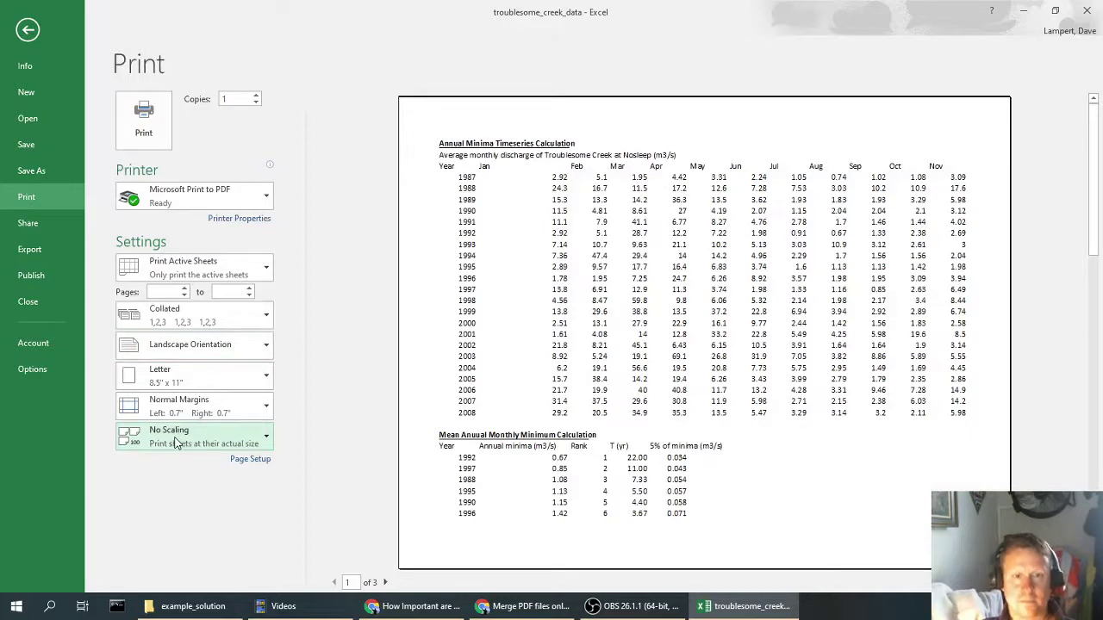
left_click(186, 272)
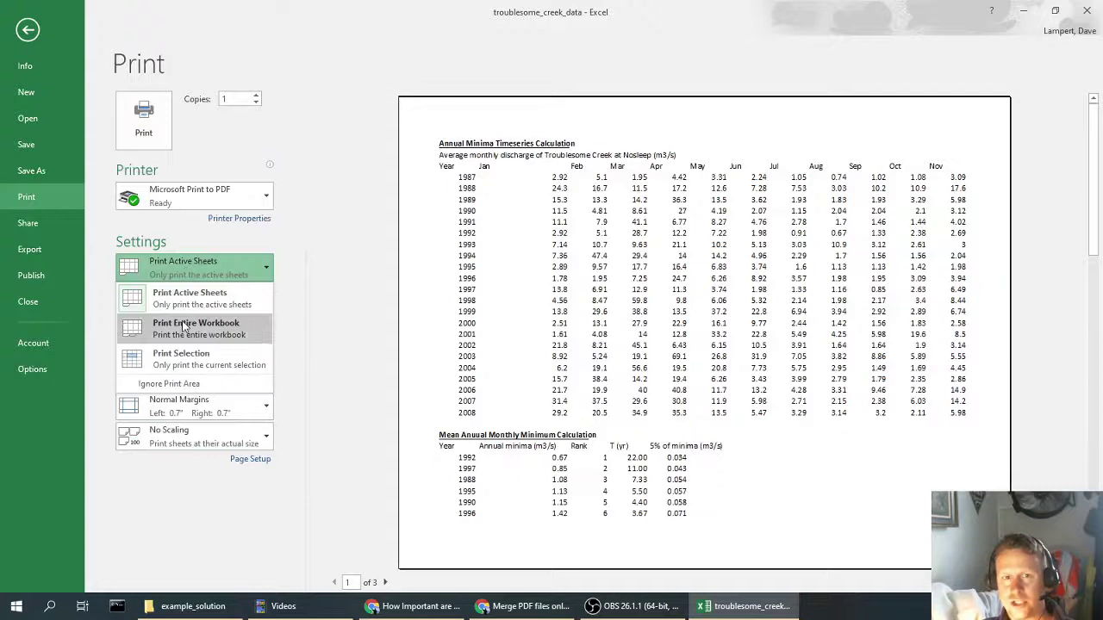
left_click(183, 363)
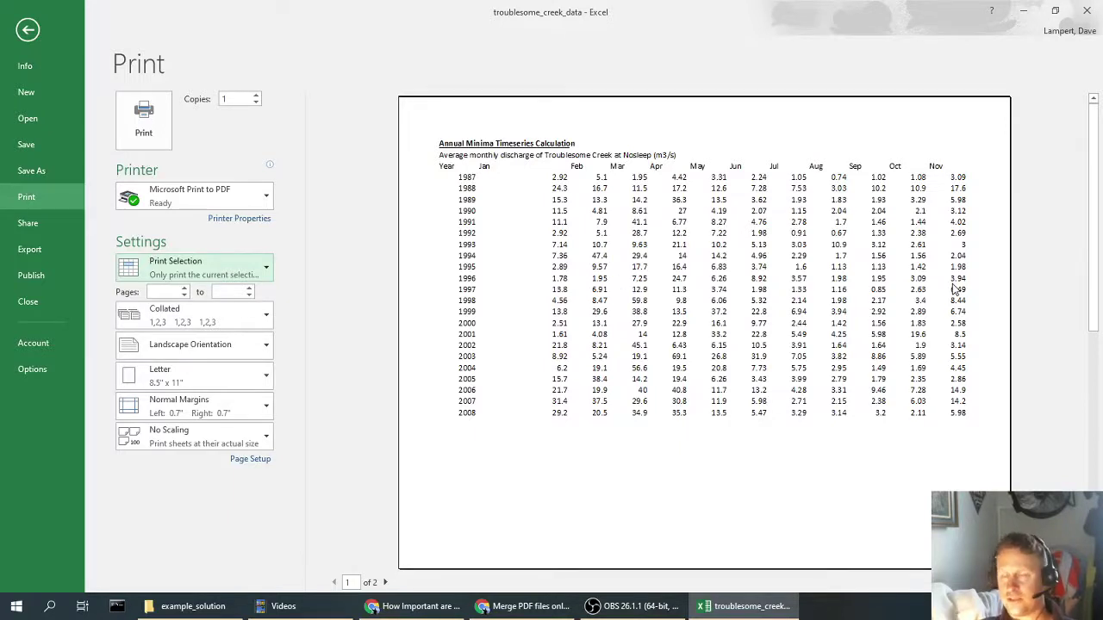
- Check both preview pages of the selection and set the scaling to Fit Sheet on One Page
left_click(385, 584)
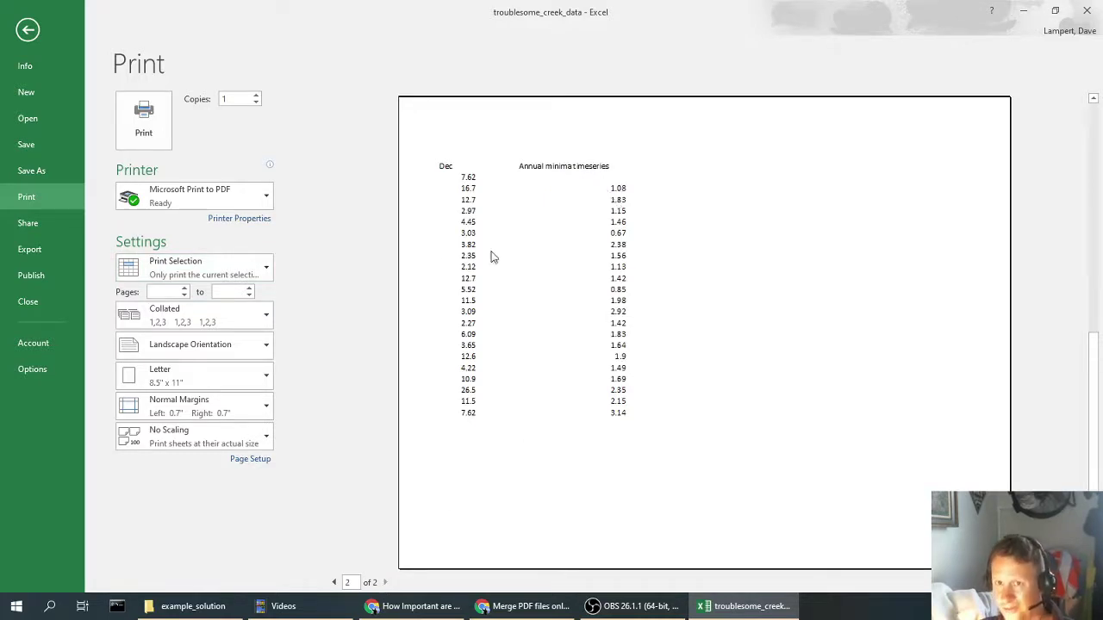
left_click(332, 583)
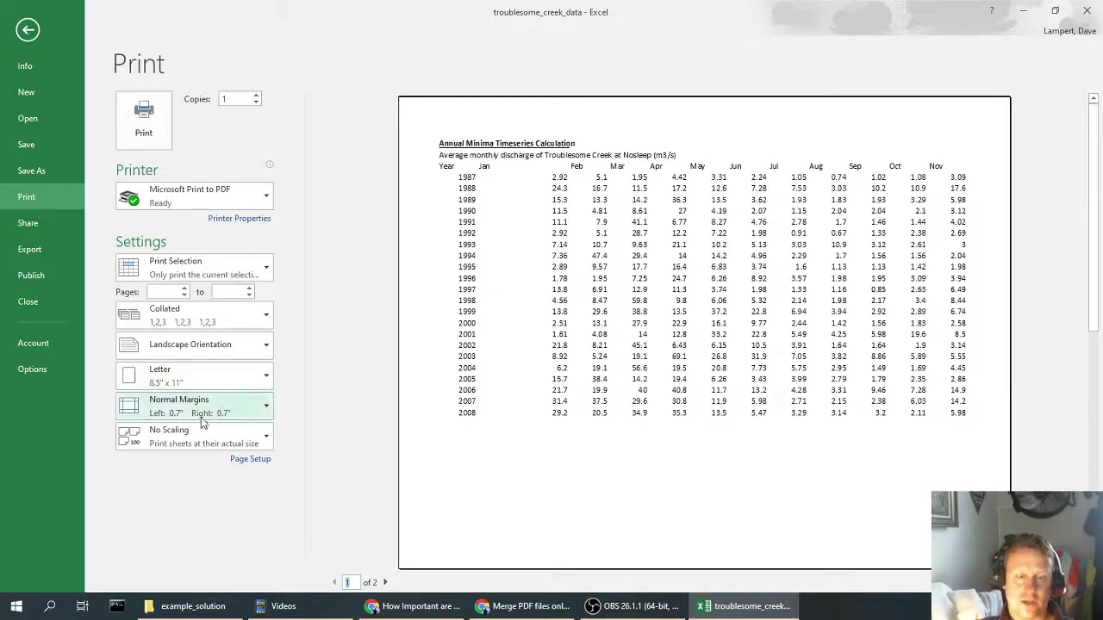
left_click(194, 445)
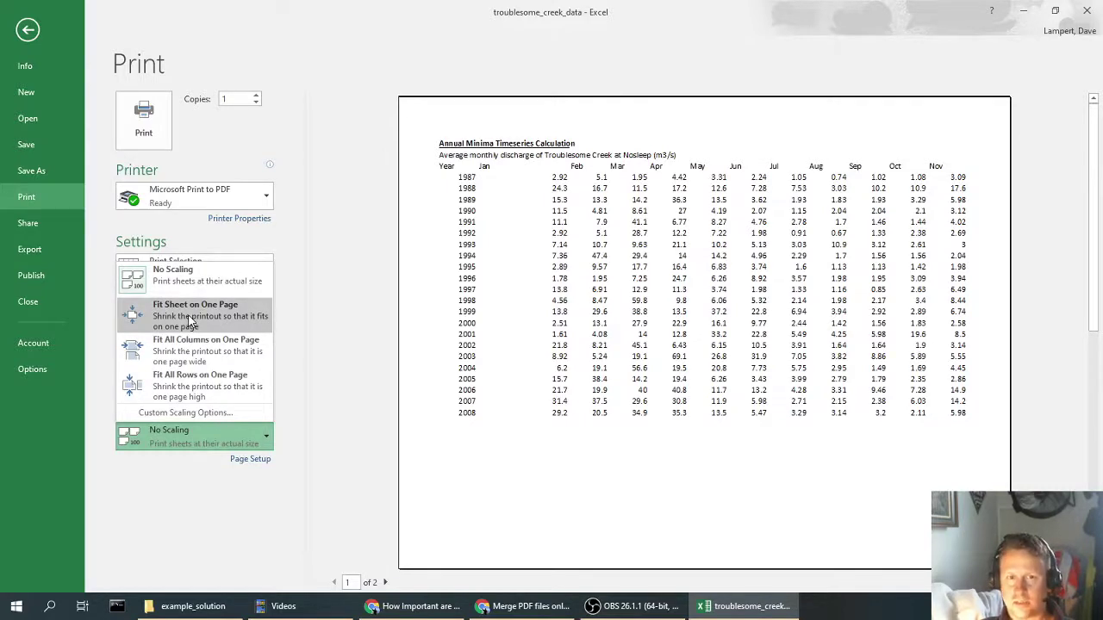
left_click(190, 321)
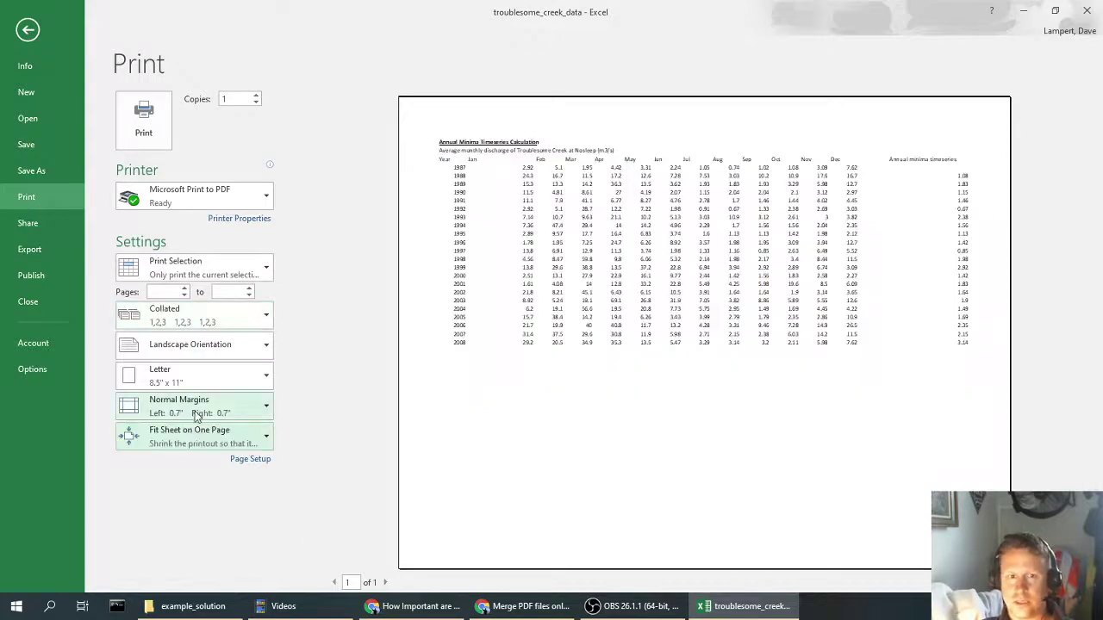
left_click(191, 437)
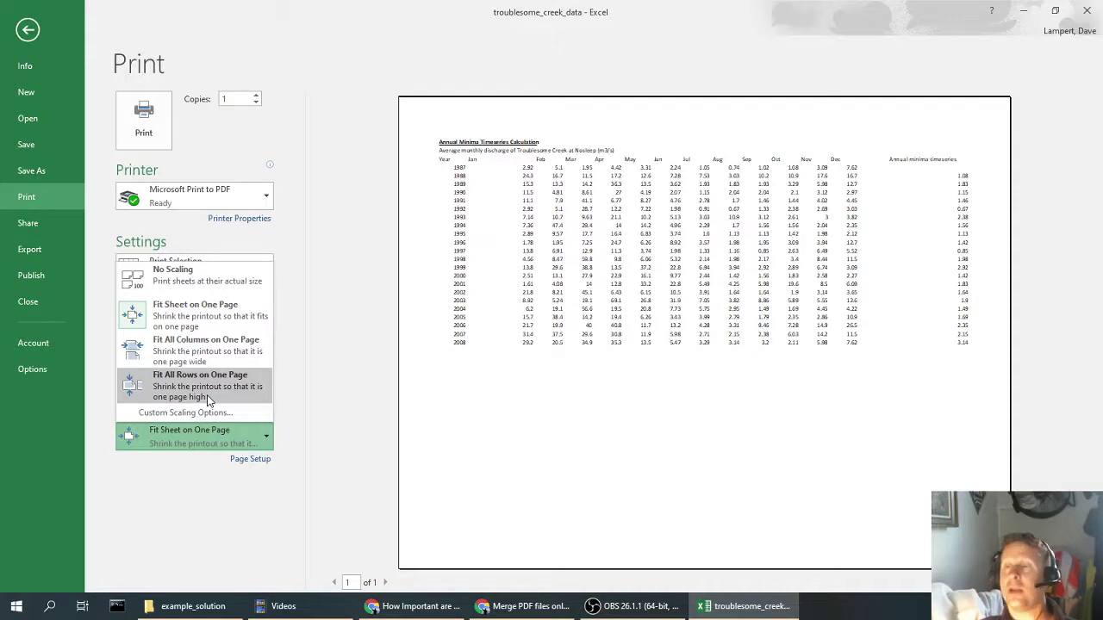
left_click(214, 315)
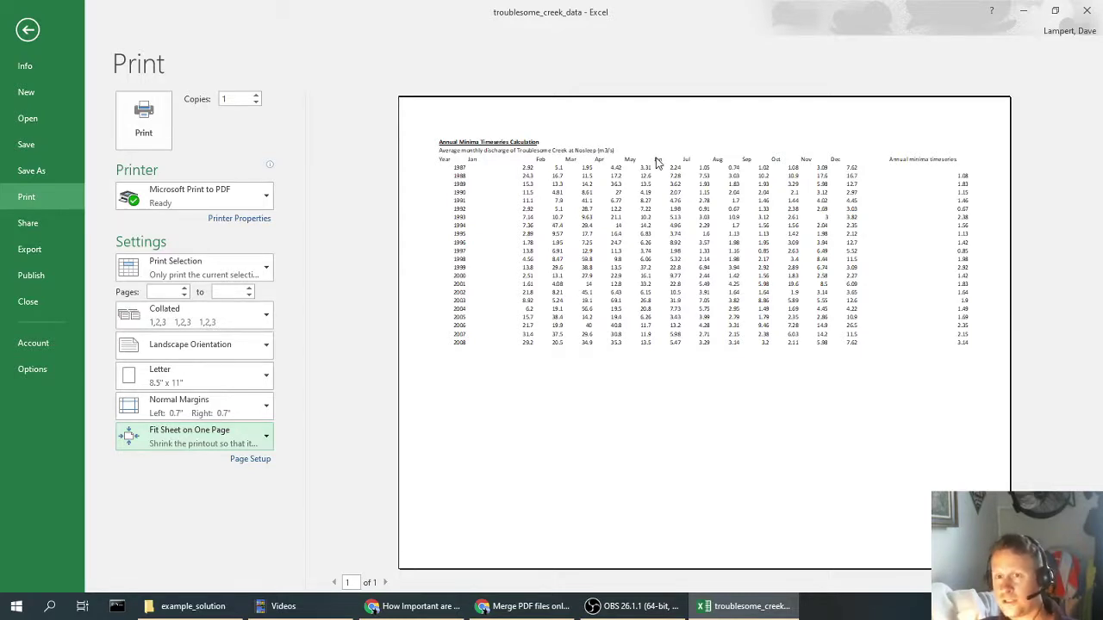
- Print the annual minima table to a PDF named problem1_excel1 in the example_solution folder
left_click(144, 121)
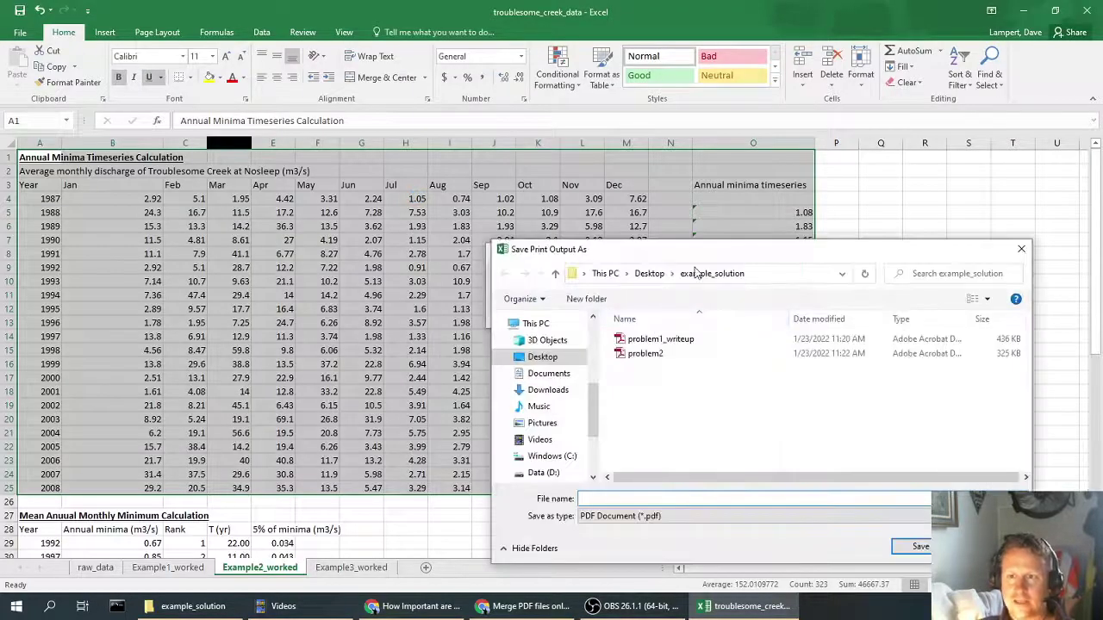
left_click(639, 314)
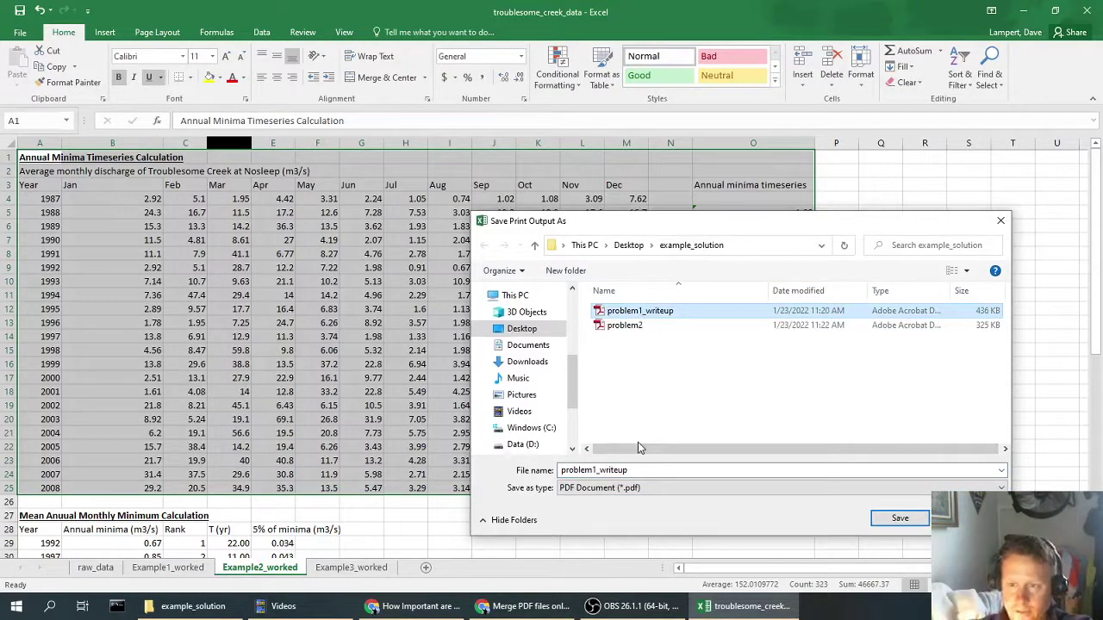
left_click(644, 469)
left_click(657, 469)
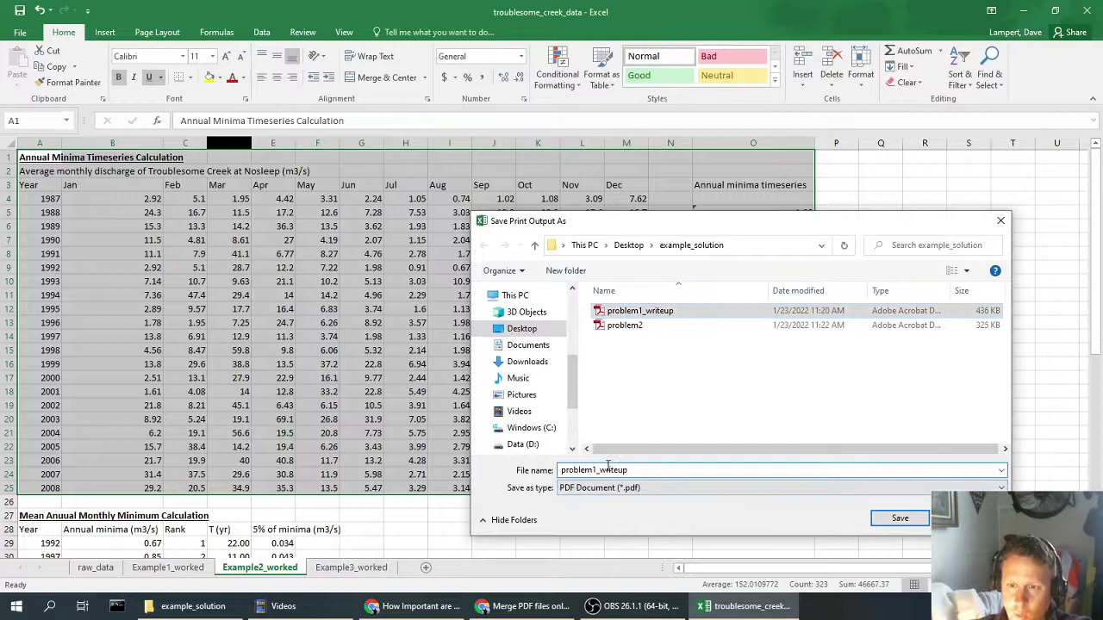
left_click_drag(601, 469, 627, 467)
type("excel1")
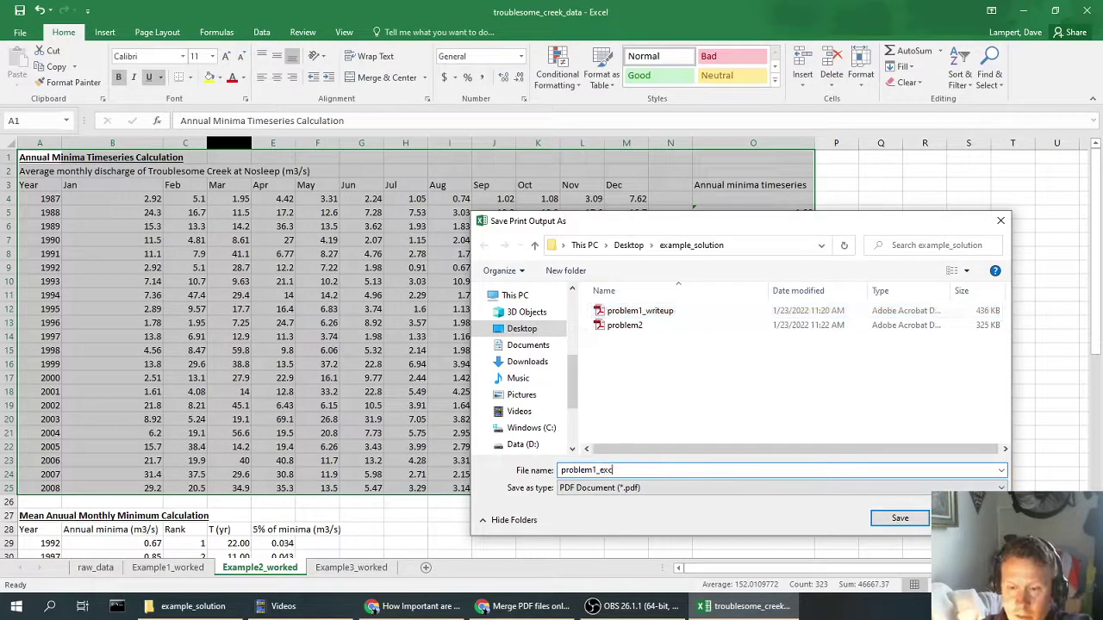
left_click(899, 518)
left_click(351, 337)
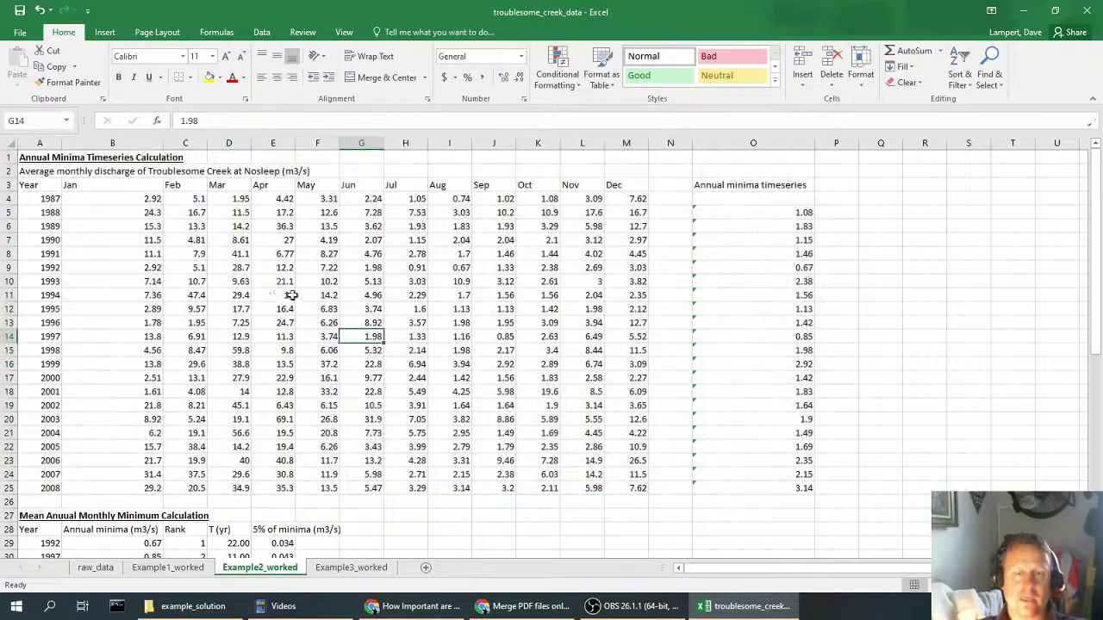
- Select the mean annual monthly minimum table from A27 through its storage conclusion and open its print preview
scroll(246, 295, "down", 8)
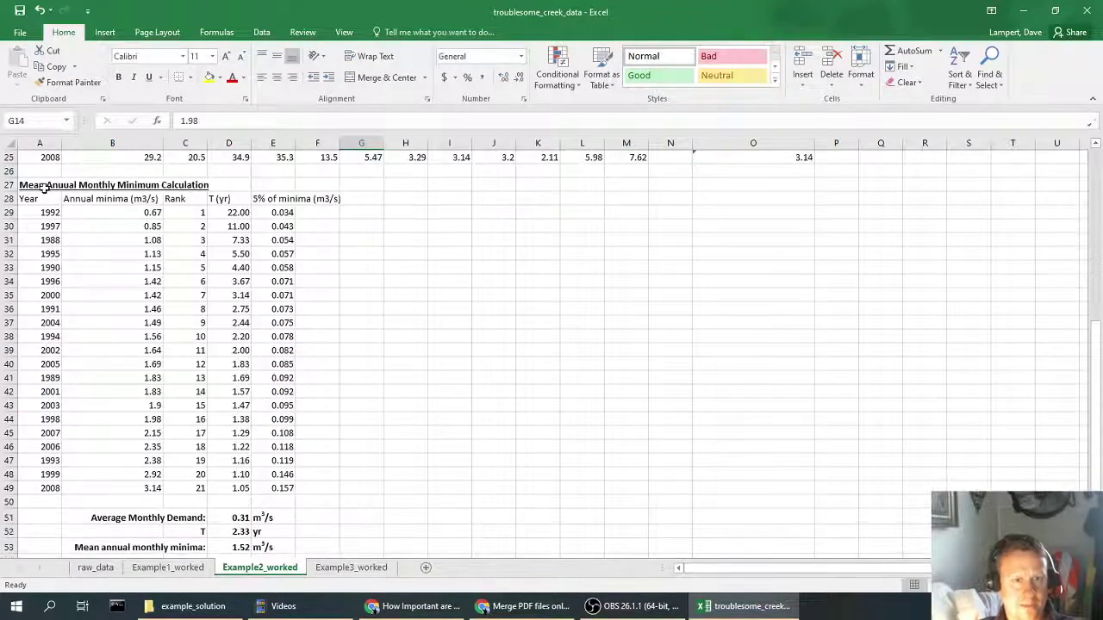
left_click_drag(44, 187, 342, 515)
scroll(336, 448, "up", 2)
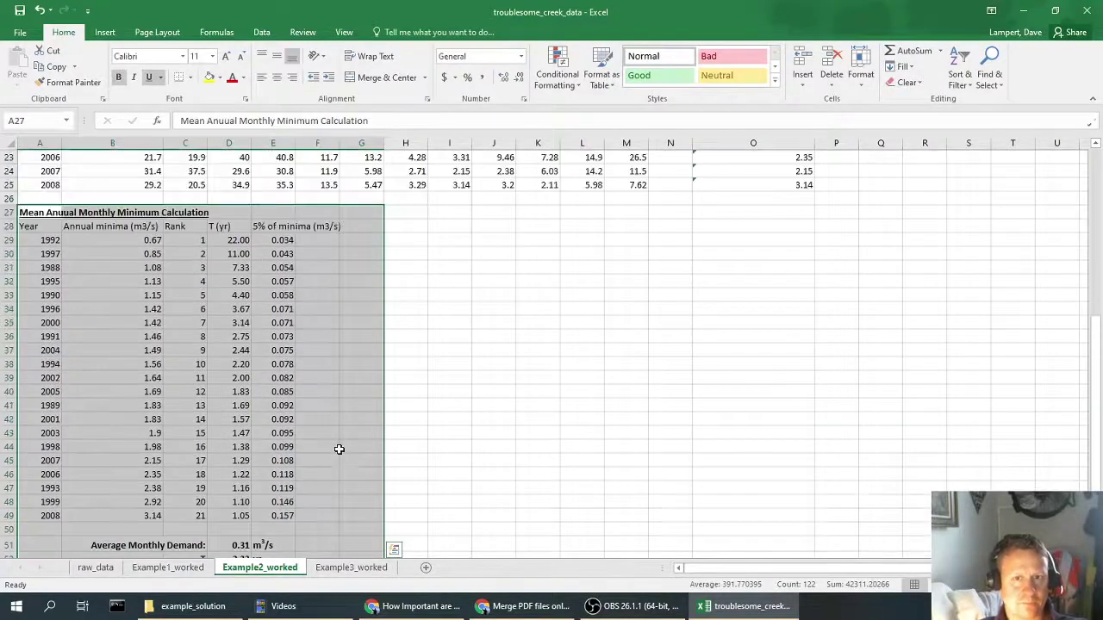
left_click(21, 32)
left_click(26, 196)
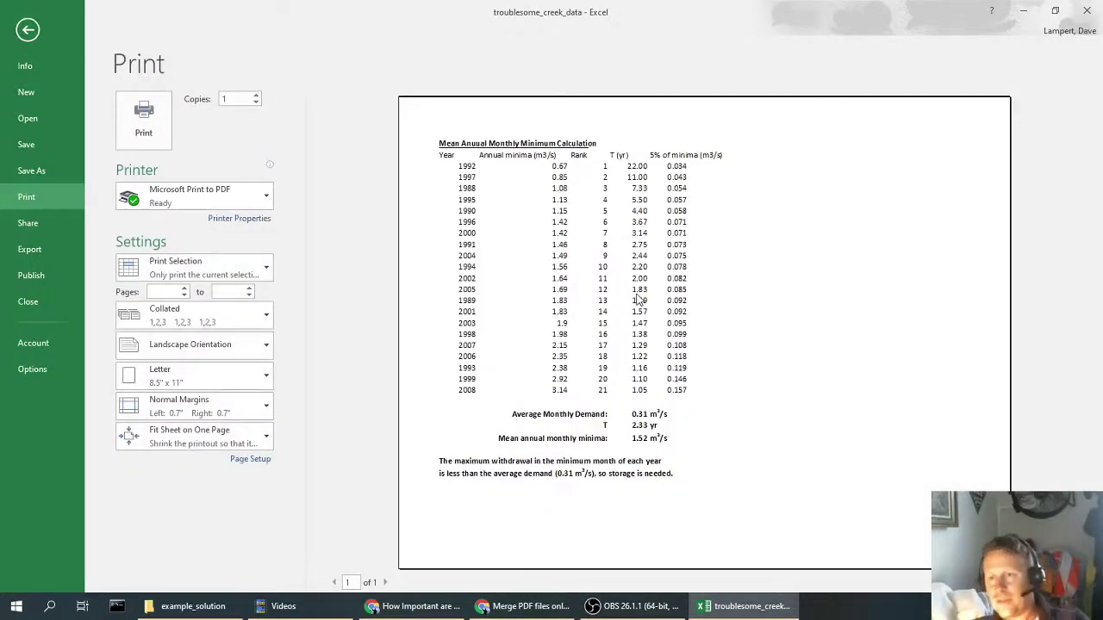
- Switch the mean annual monthly minimum printout to portrait orientation and print it to a PDF named problem1_excel2 in example_solution
left_click(228, 345)
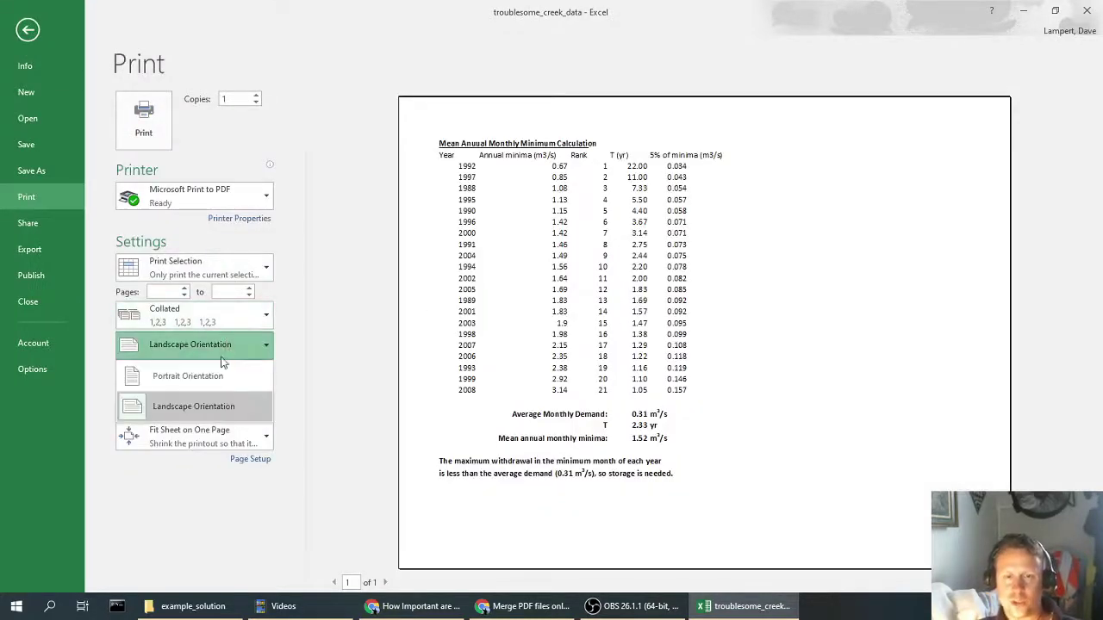
left_click(216, 374)
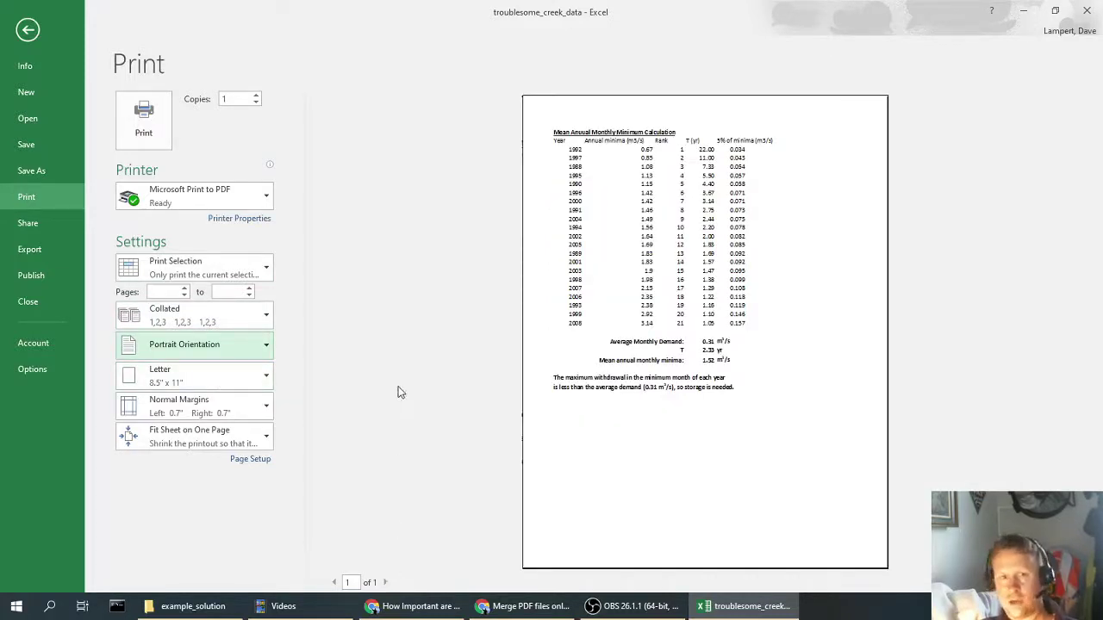
left_click(144, 120)
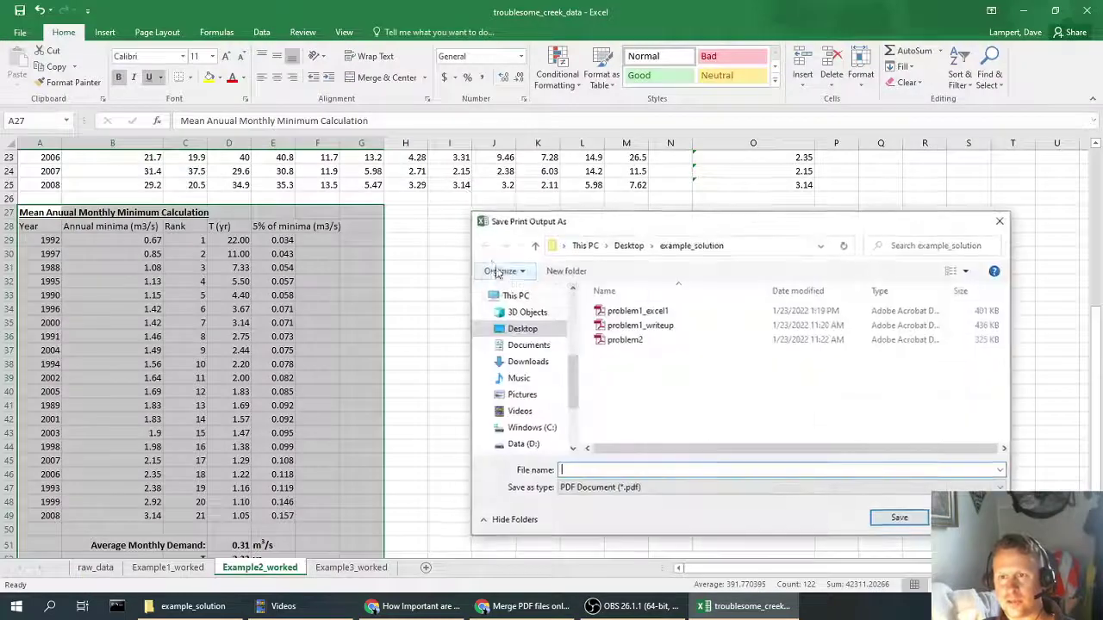
left_click(637, 311)
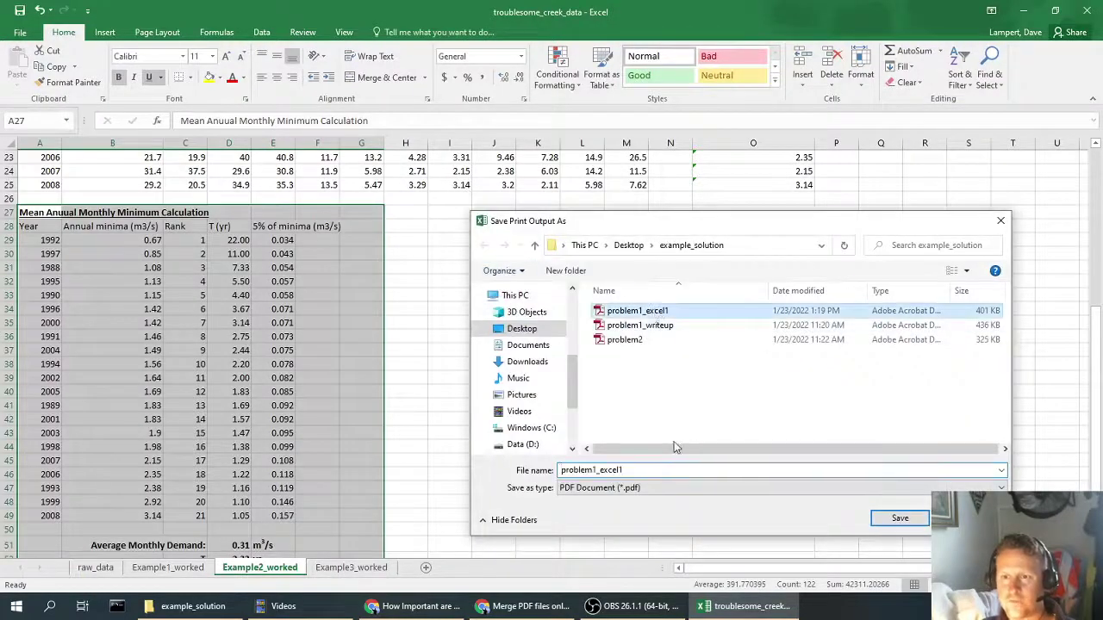
left_click(635, 469)
key("BackSpace")
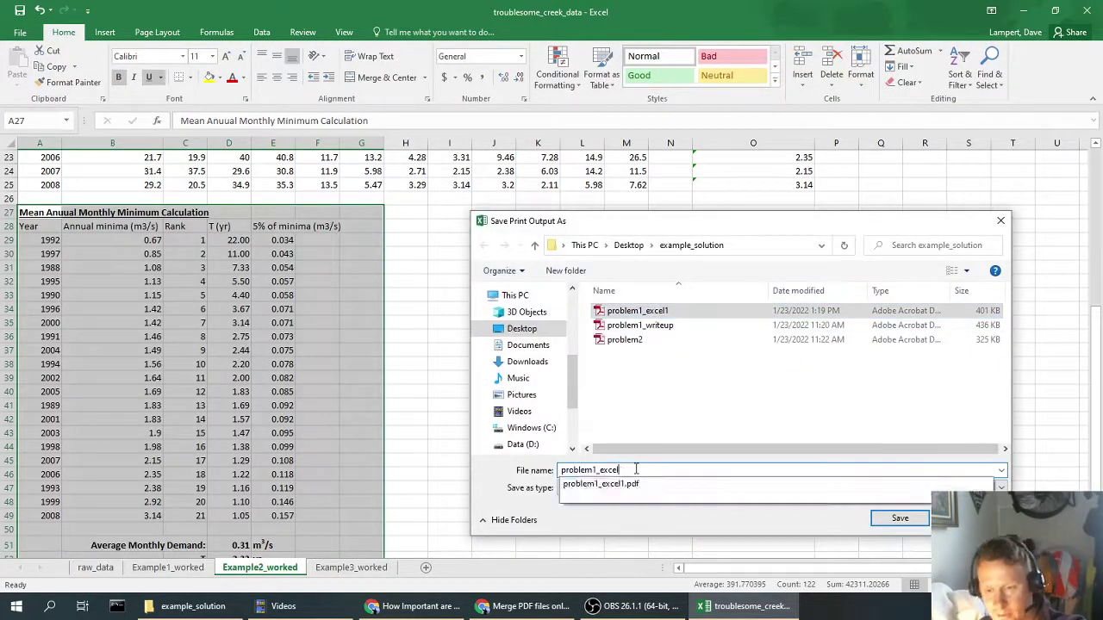
type("2")
left_click(900, 518)
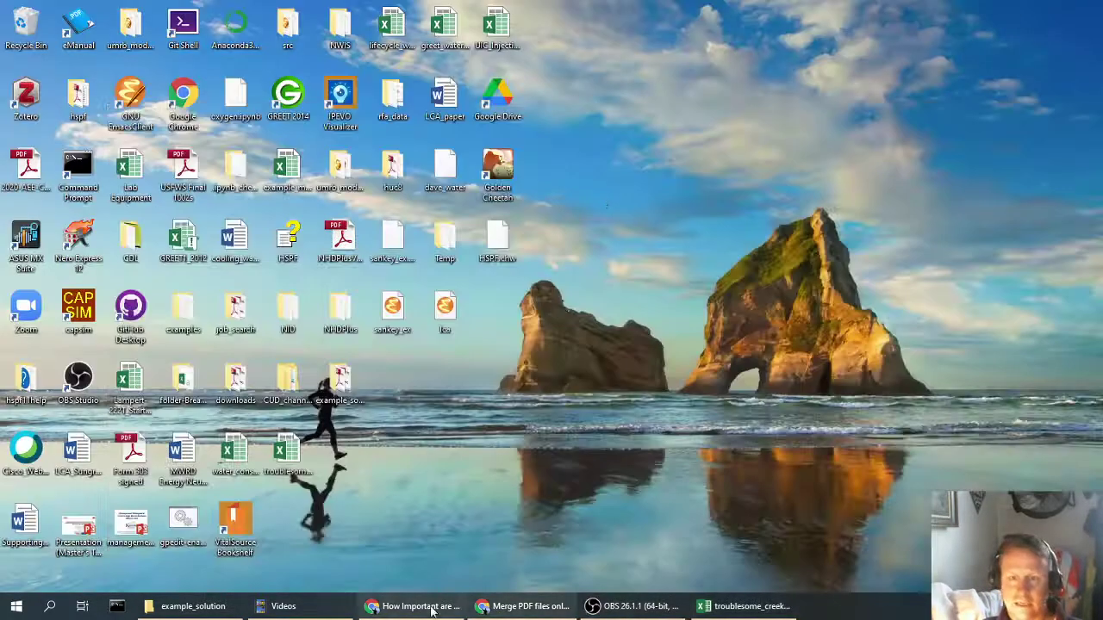
- Open problem1_writeup from the example_solution folder and view the handwritten page at a reduced zoom
left_click(204, 609)
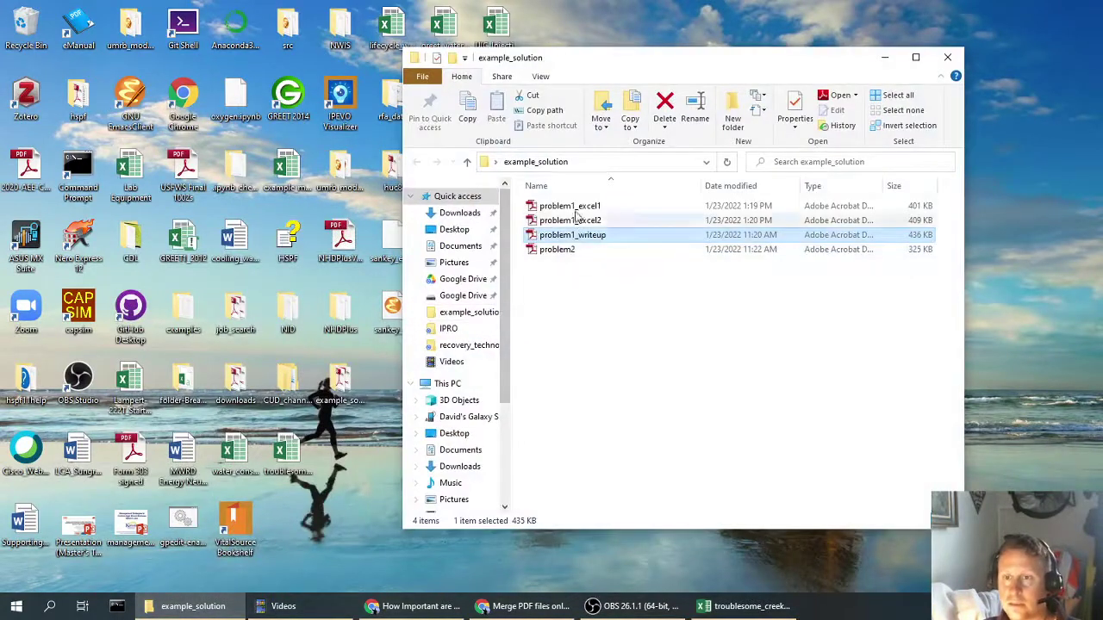
left_click_drag(849, 53, 684, 41)
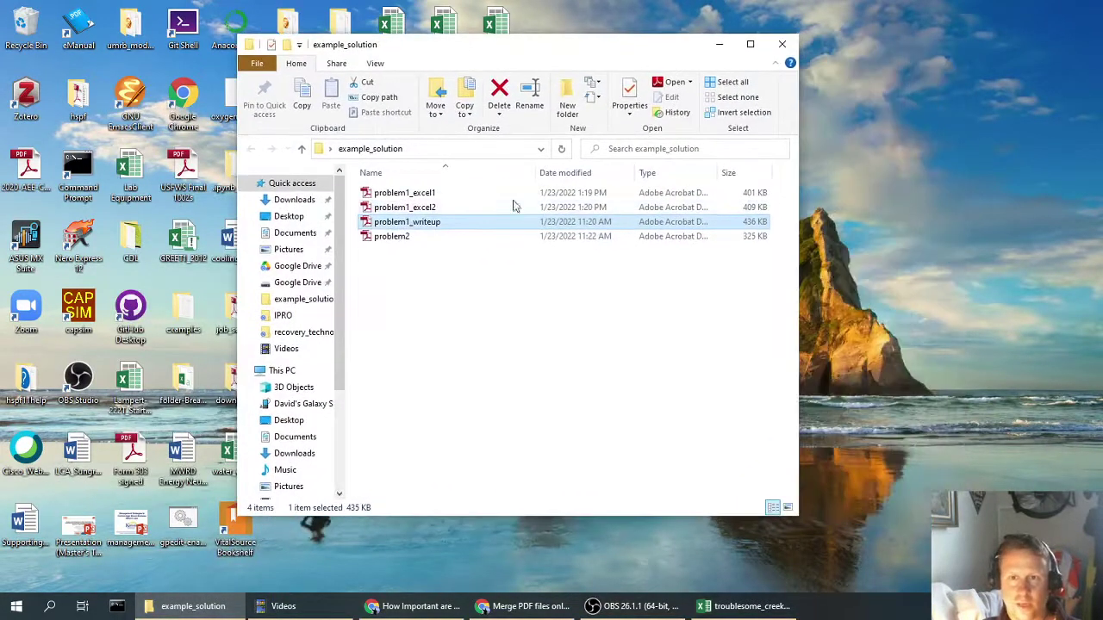
double_click(421, 223)
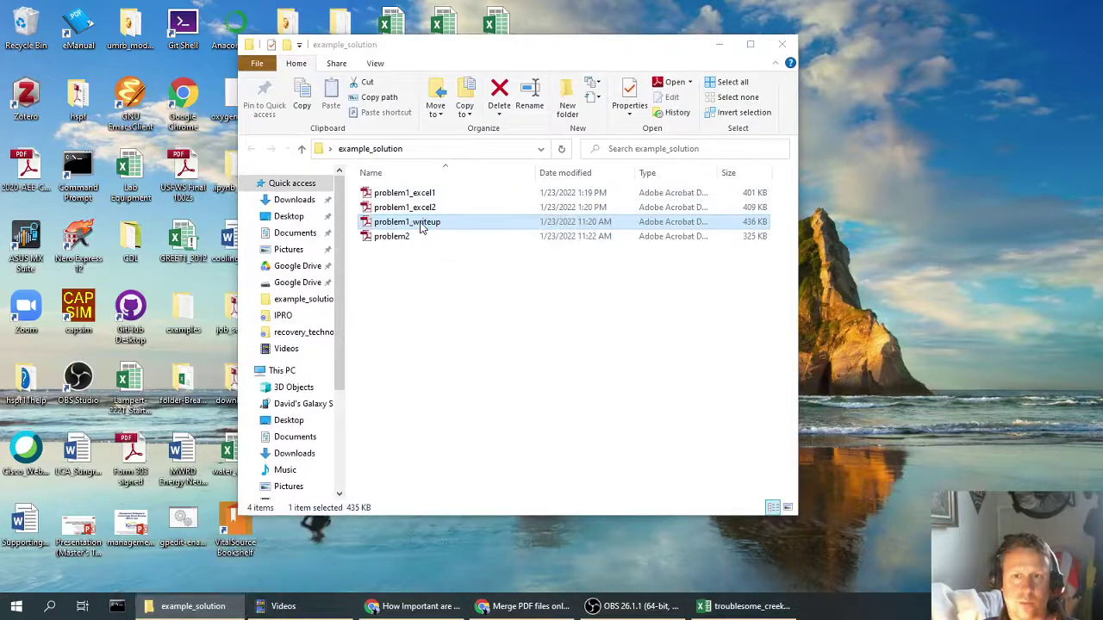
key("ctrl+minus")
key("ctrl+minus")
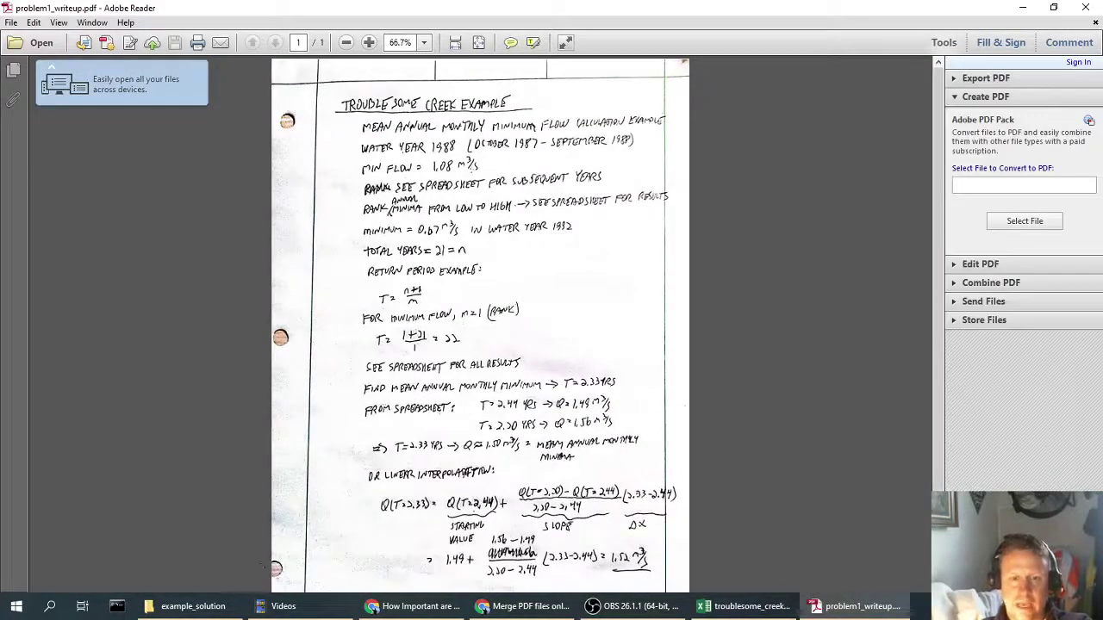
- Open problem1_excel1 from the example_solution folder to check the printed annual minima table
left_click(193, 606)
left_click(417, 193)
double_click(419, 194)
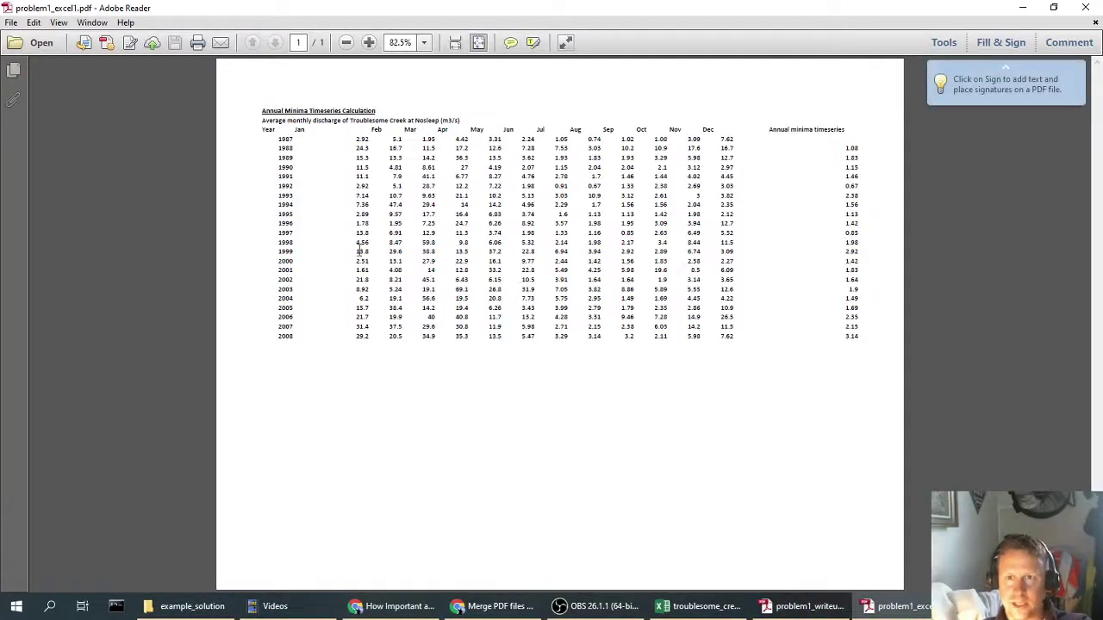
- Review problem2 down to its handwritten storage calculation, and close it along with the problem1_excel1 PDF
left_click(190, 606)
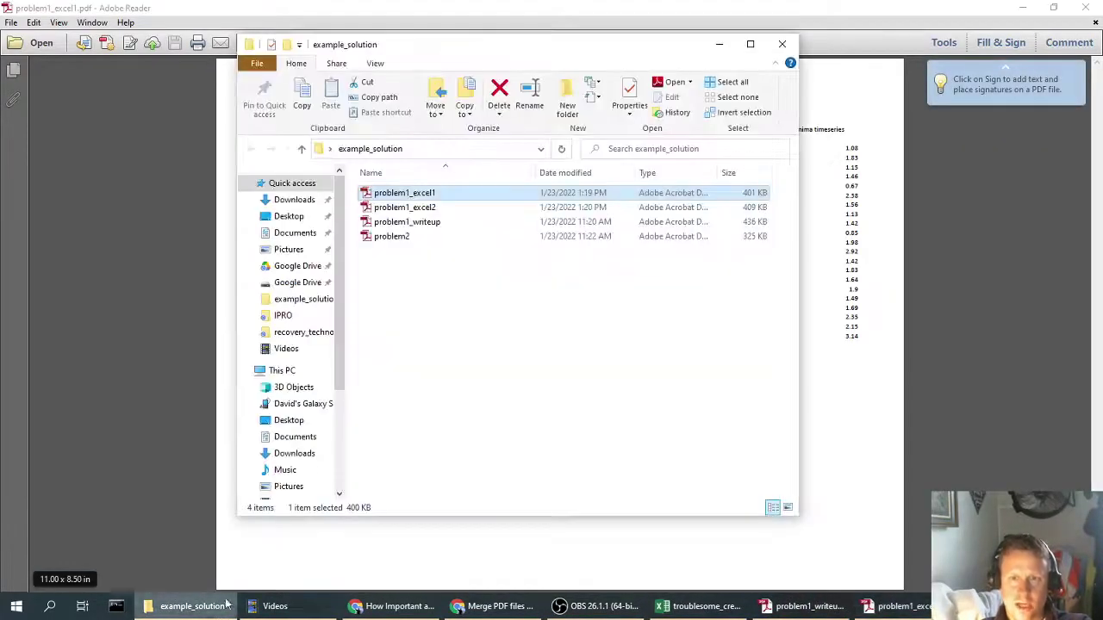
left_click(414, 209)
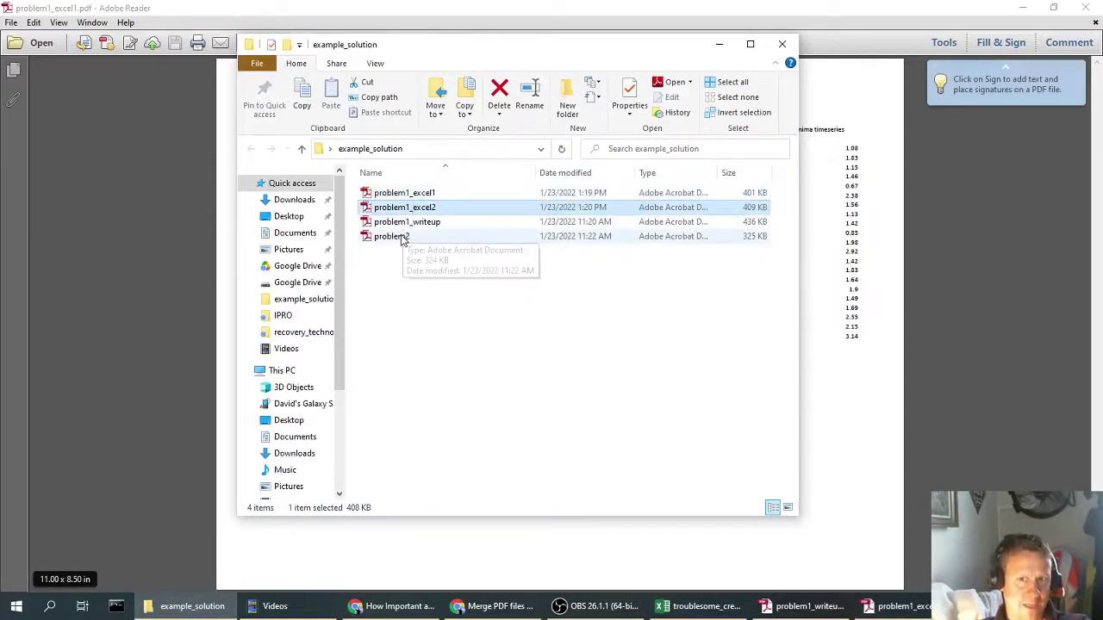
double_click(409, 236)
scroll(563, 426, "down", 2)
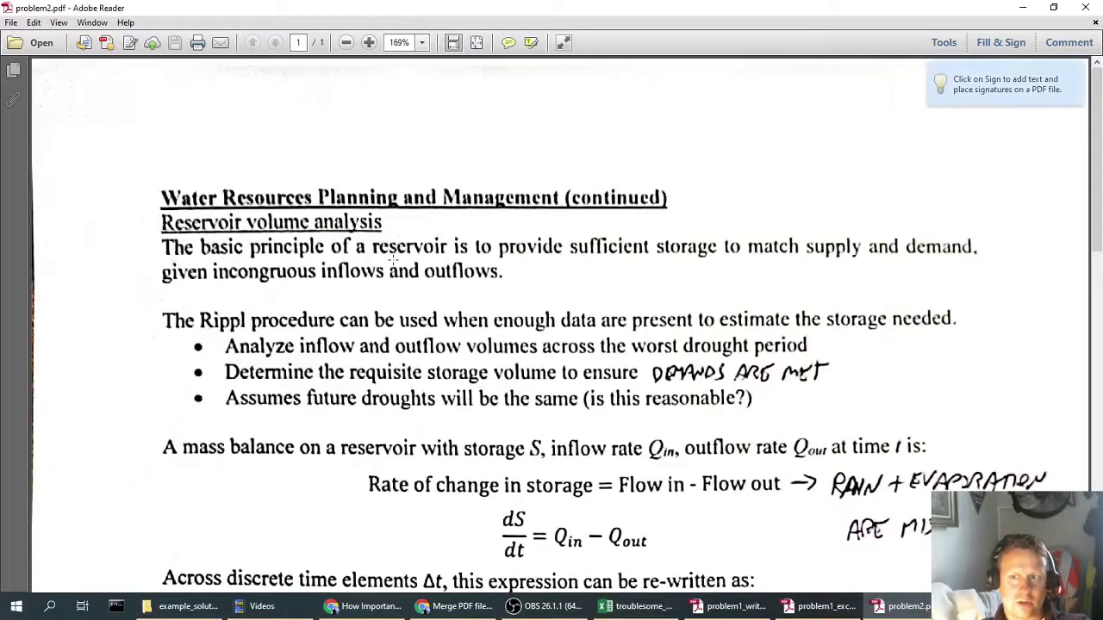
scroll(564, 427, "down", 8)
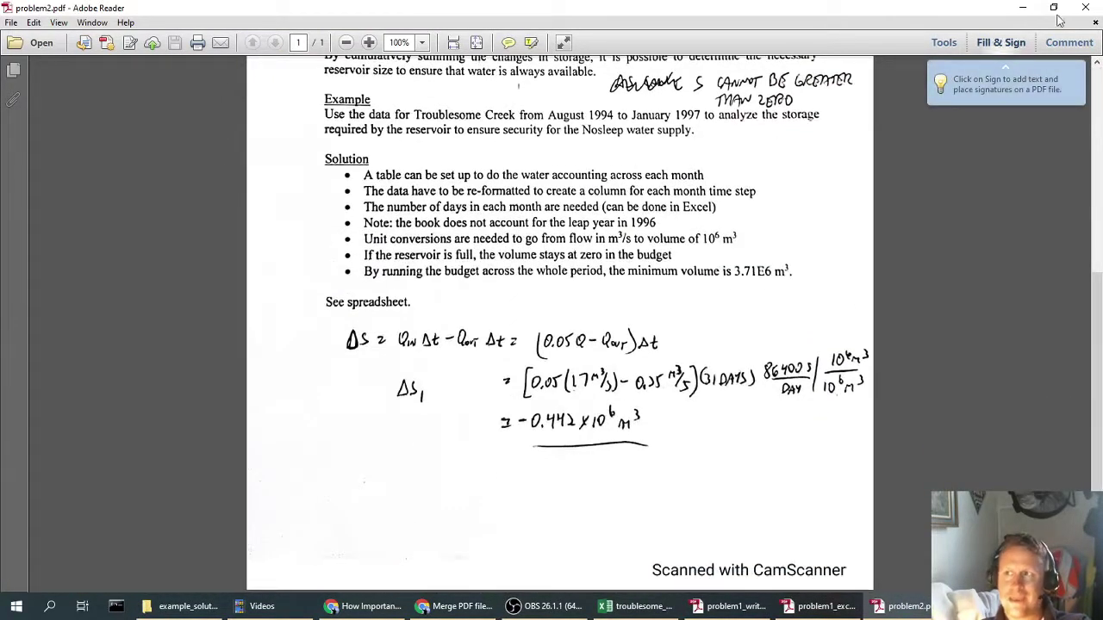
left_click(1087, 8)
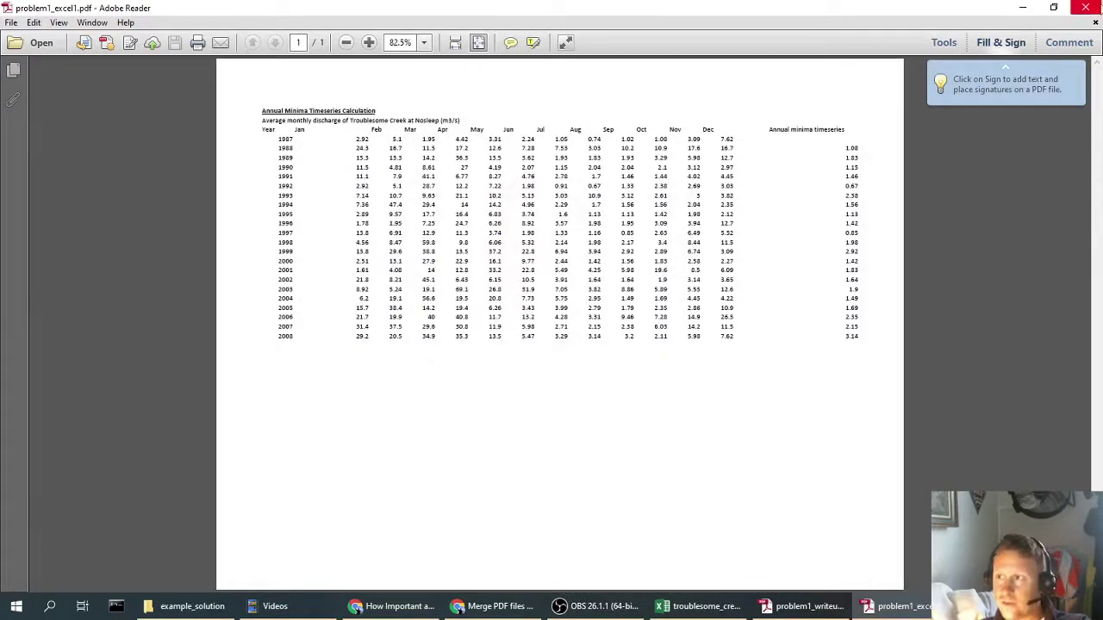
left_click(1086, 7)
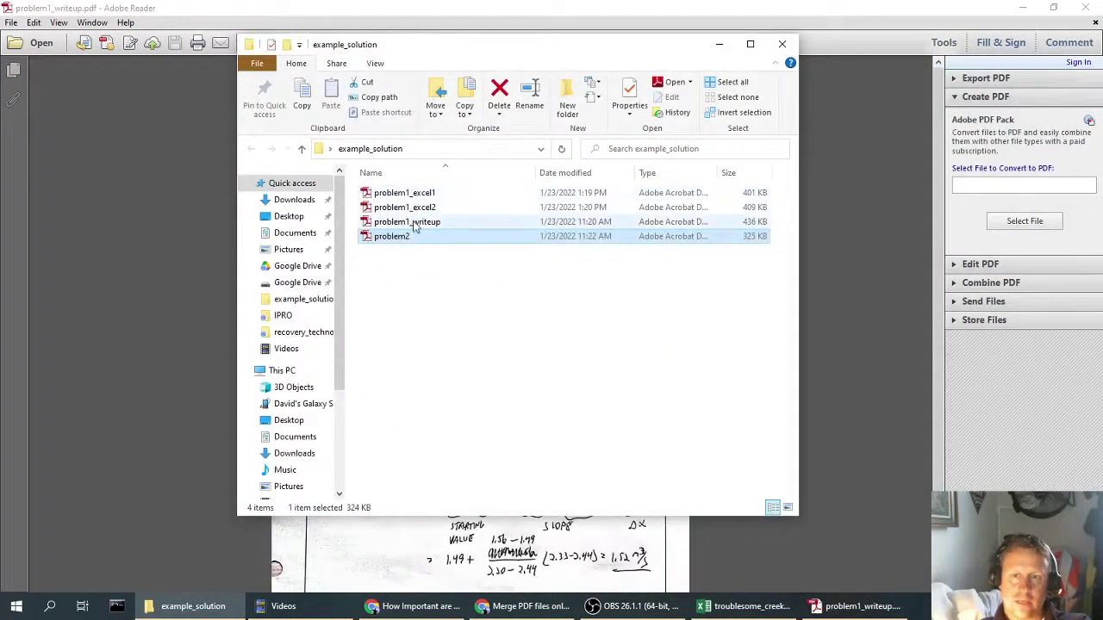
- Minimize the example_solution folder and the write-up PDF, and switch to the iLovePDF Merge PDF page in Chrome
left_click(415, 222)
left_click(420, 196)
left_click(418, 208)
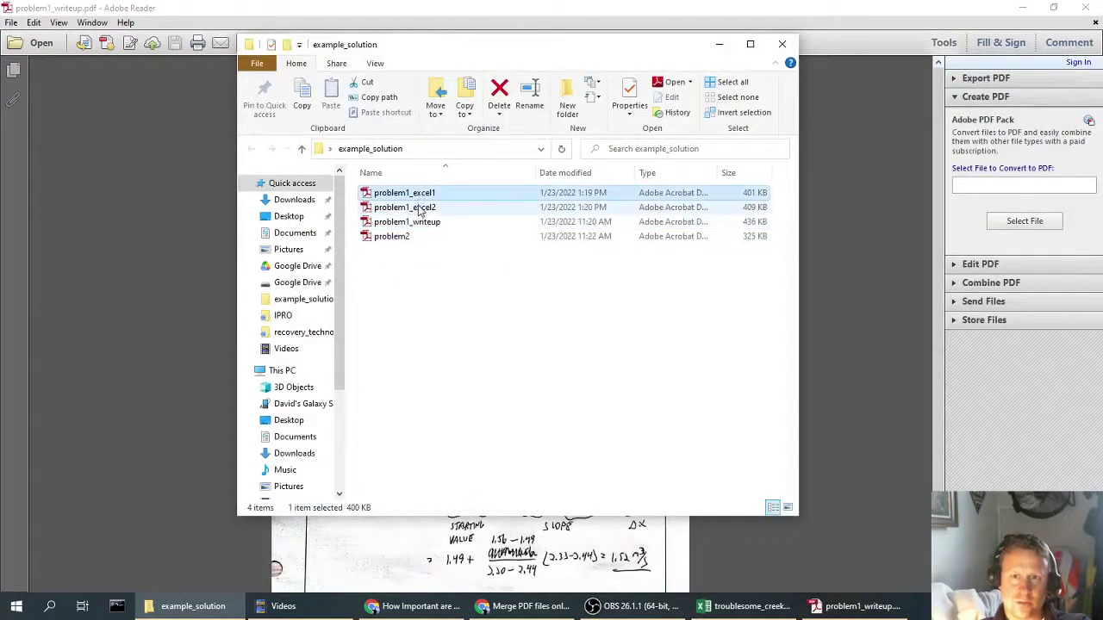
left_click(402, 239)
left_click(719, 44)
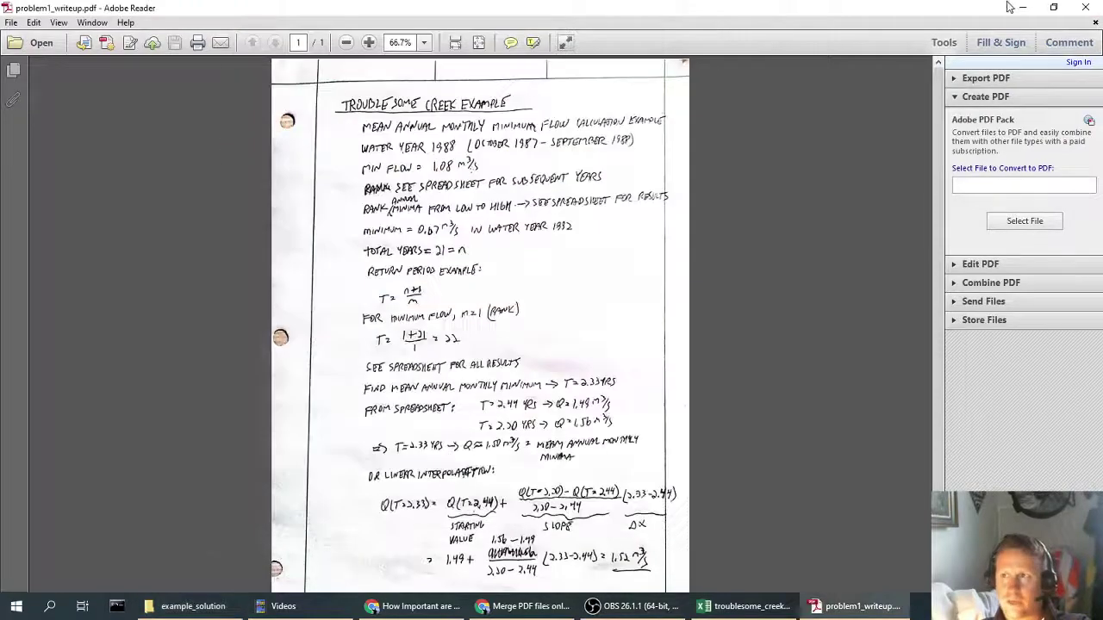
left_click(1022, 8)
left_click(521, 606)
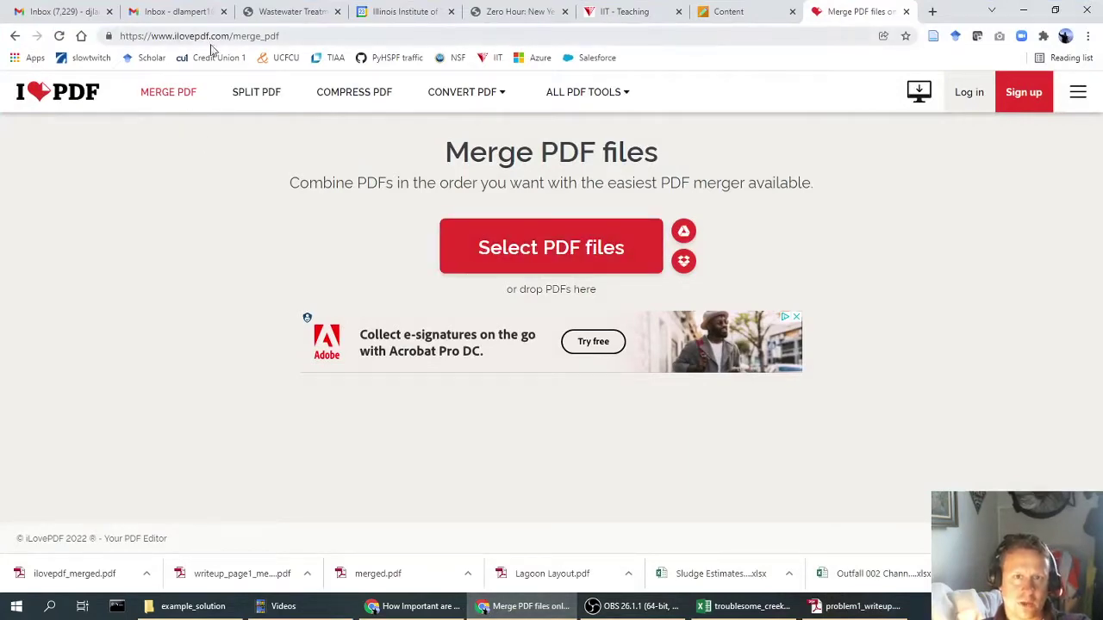
- Add problem1_writeup, problem1_excel1, problem1_excel2 and problem2 from the example_solution folder to the merge list in that order
left_click(188, 606)
left_click_drag(526, 44, 950, 49)
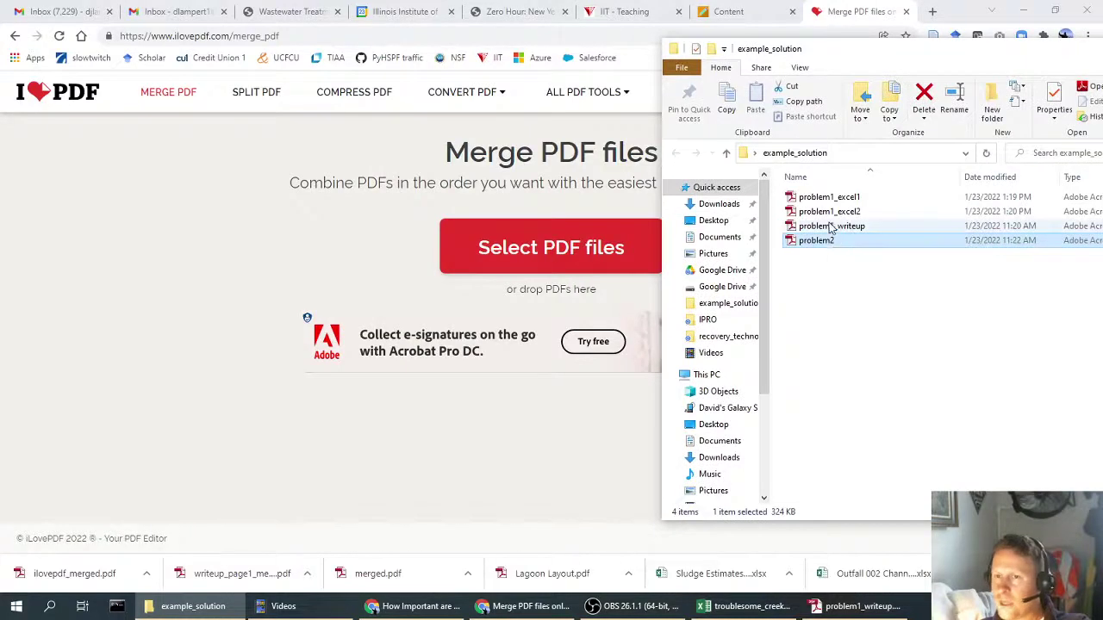
left_click_drag(827, 226, 507, 253)
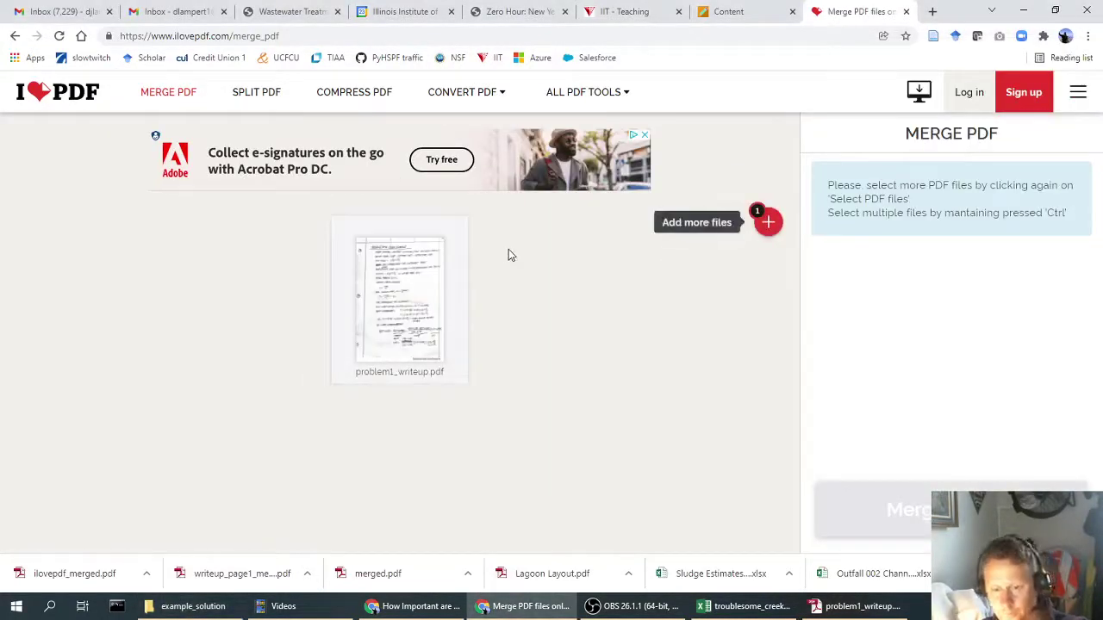
key("alt+Tab")
left_click_drag(827, 197, 578, 278)
key("alt+Tab")
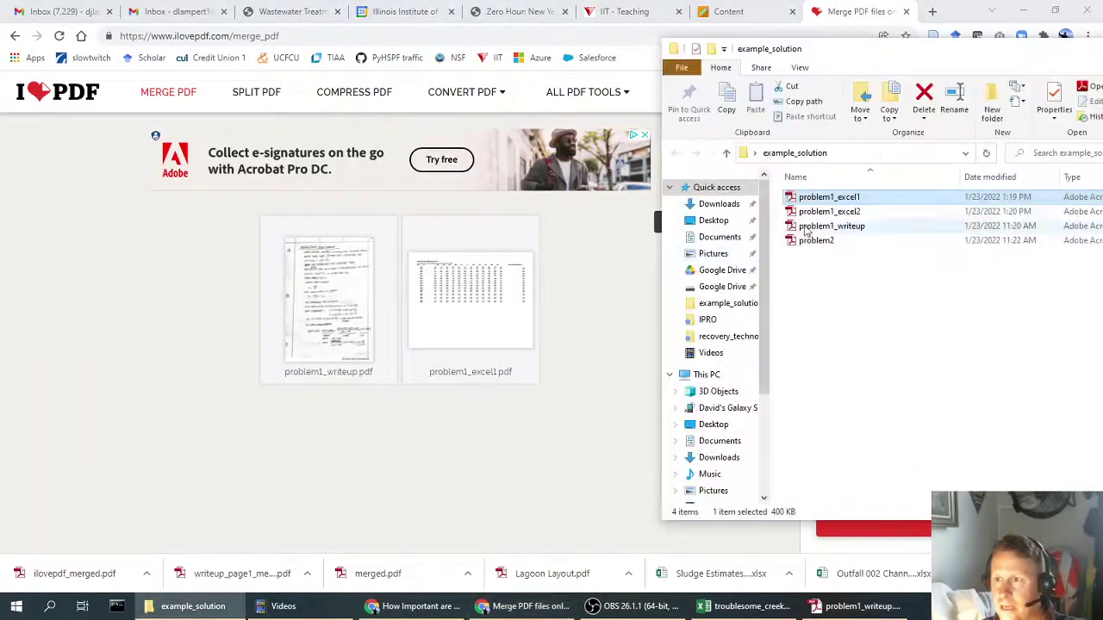
left_click_drag(818, 212, 627, 283)
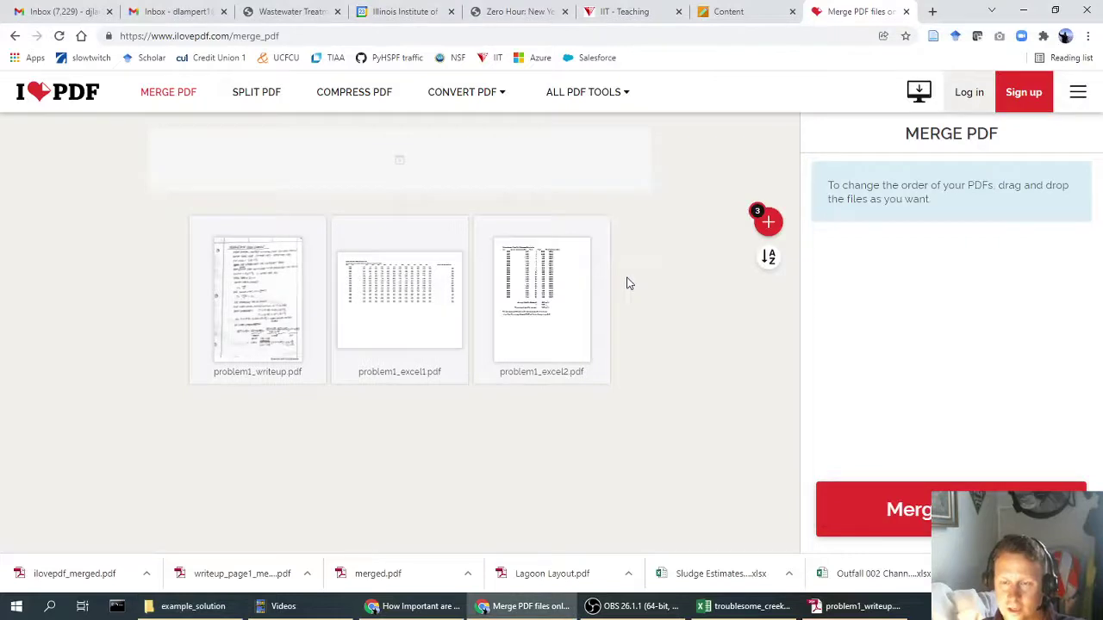
key("alt+Tab")
left_click_drag(805, 241, 645, 288)
- Merge the listed PDFs and download the result as ilovepdf_merged into the example_solution folder
left_click(903, 528)
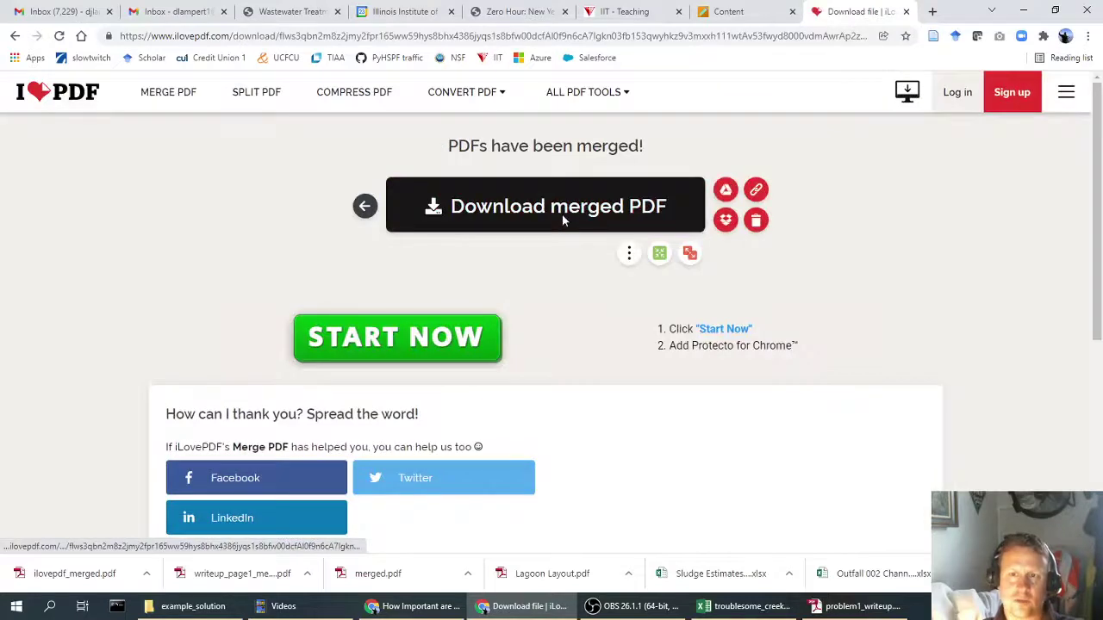
left_click(562, 214)
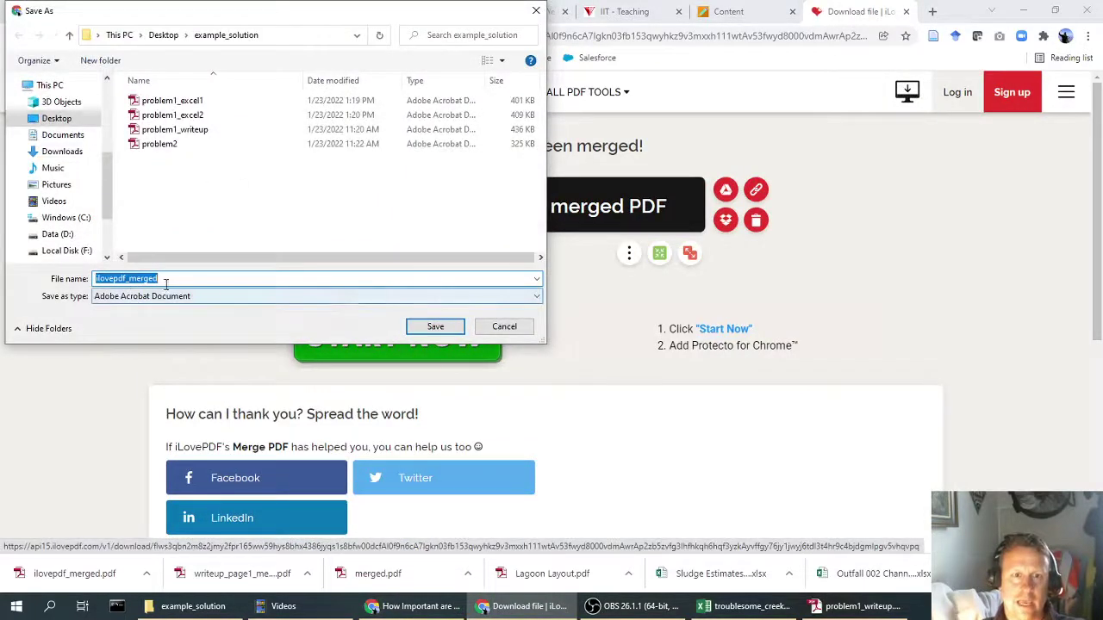
left_click(435, 325)
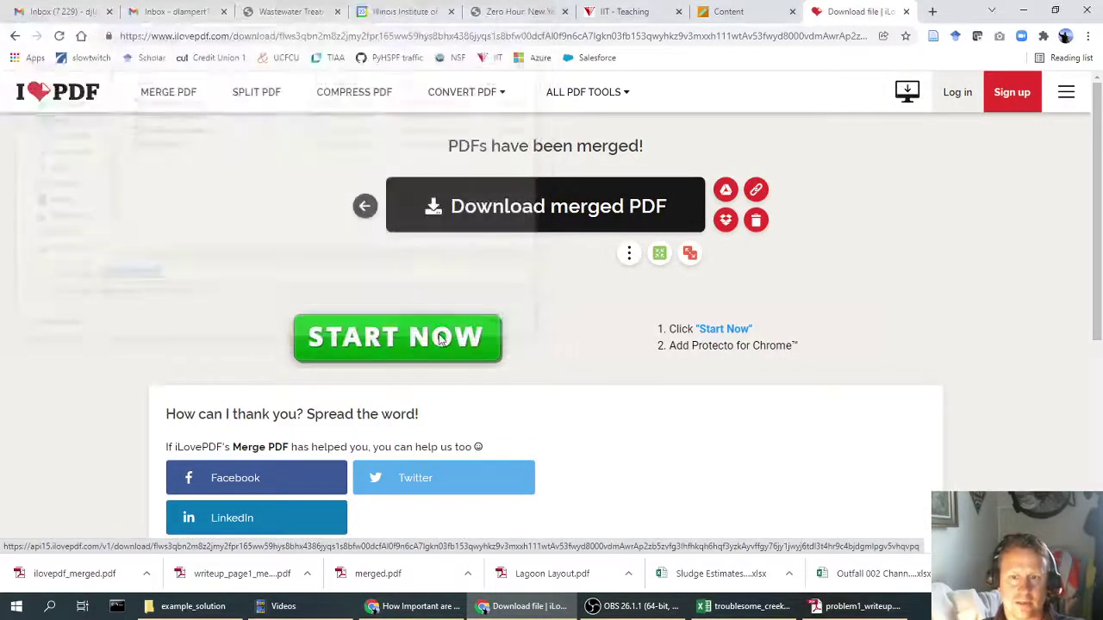
- Open ilovepdf_merged from the example_solution folder in Adobe Reader and reduce the zoom to view its write-up page
left_click(190, 606)
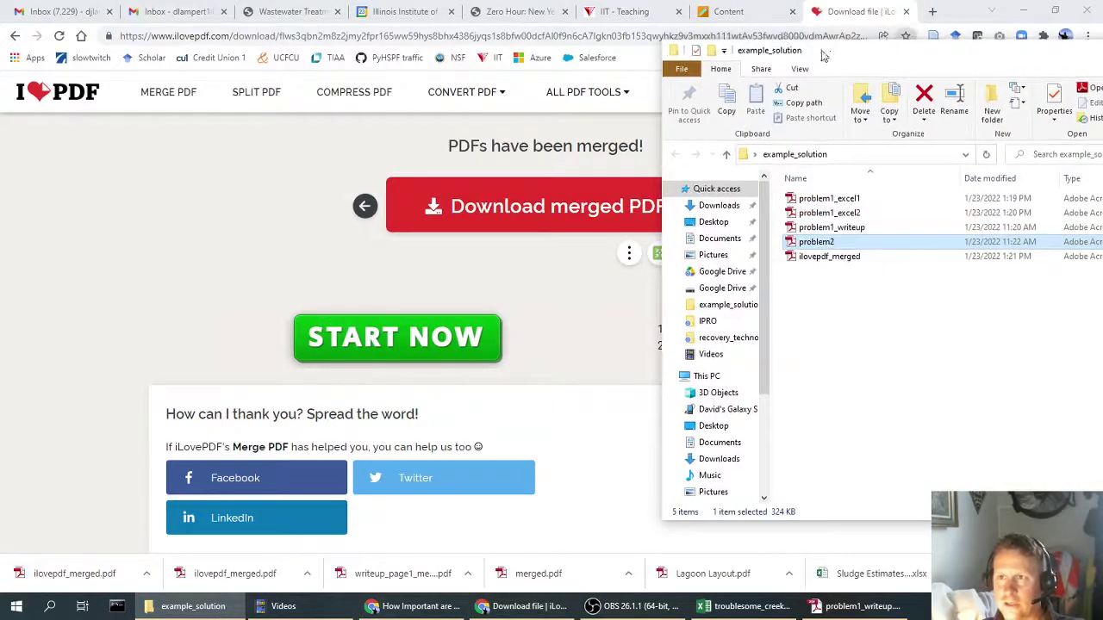
left_click_drag(831, 44, 396, 55)
double_click(385, 266)
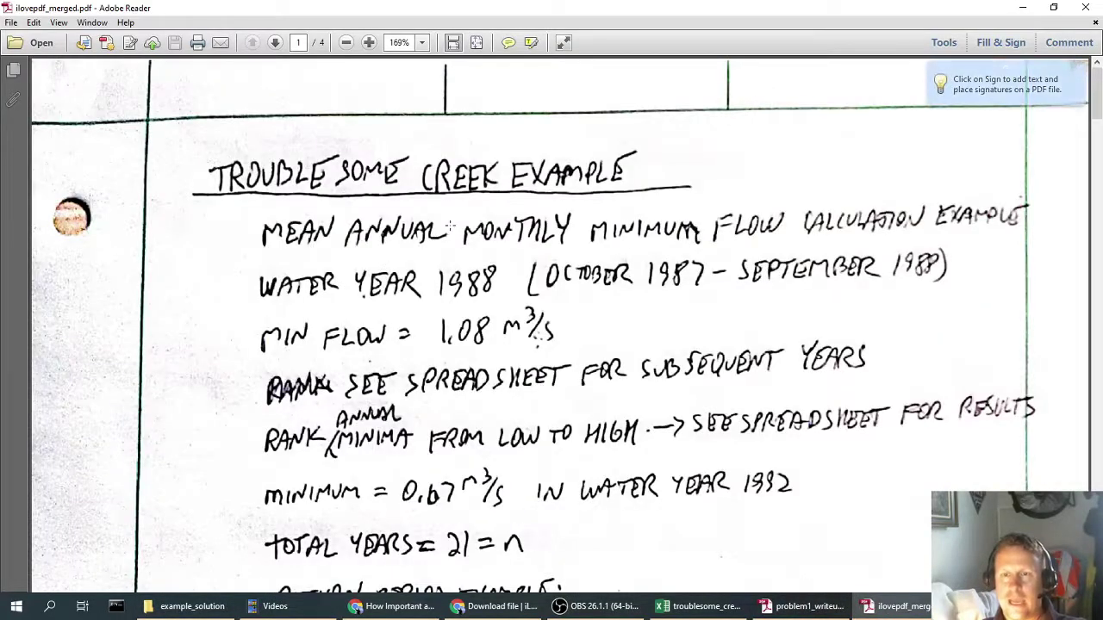
key("ctrl+1")
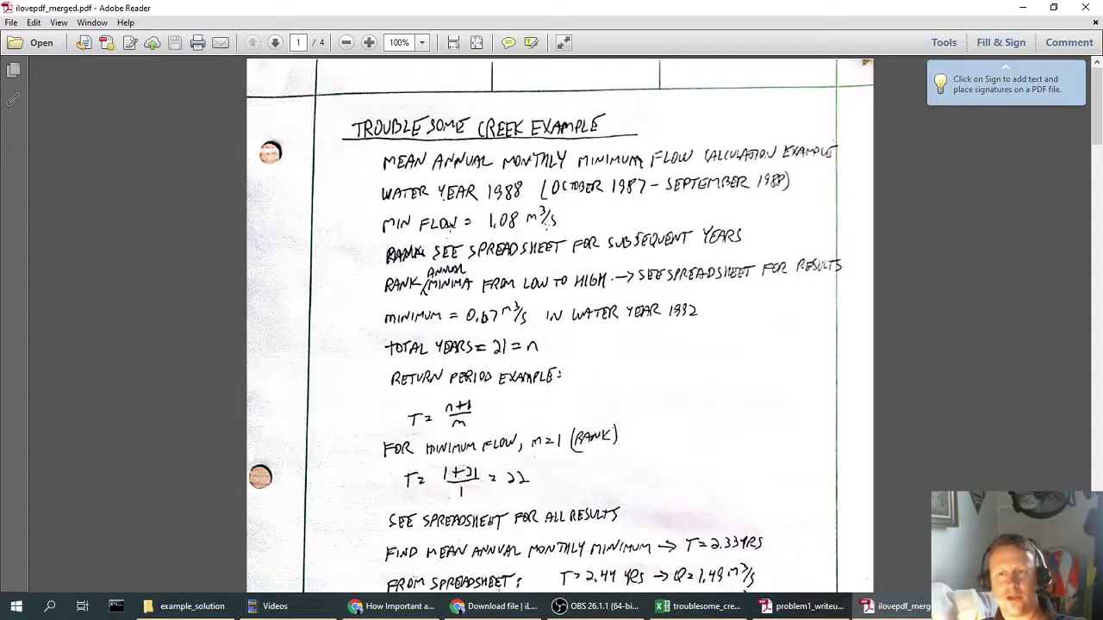
key("ctrl+minus")
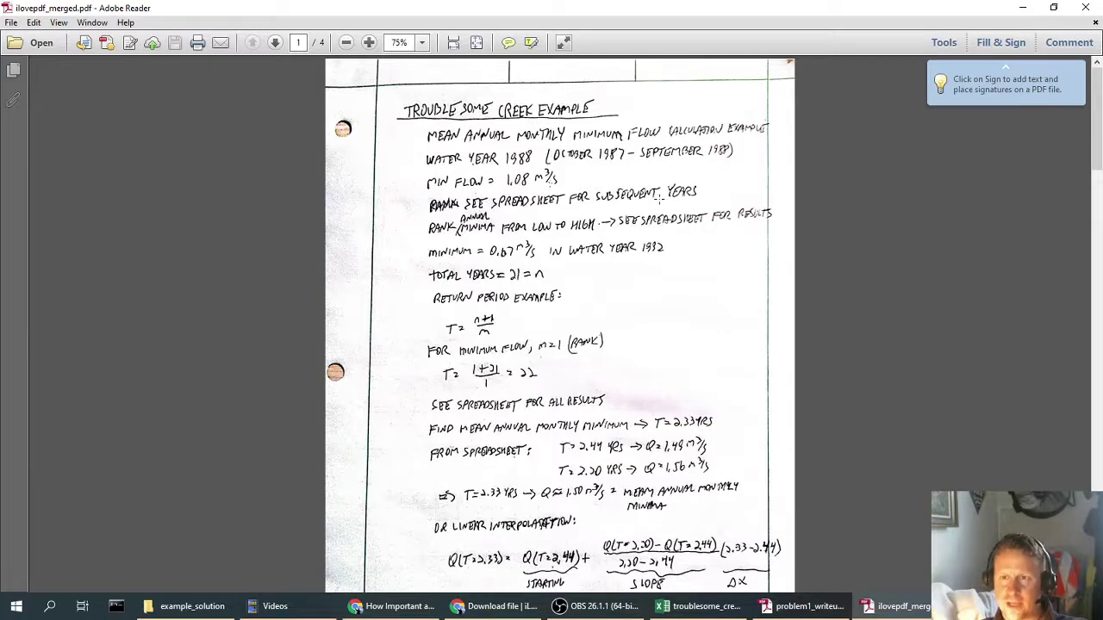
key("ctrl+minus")
- Examine every page of the merged PDF, comparing the write-up's minimum flows with the tables and ending at the problem 2 solution
scroll(724, 218, "down", 5)
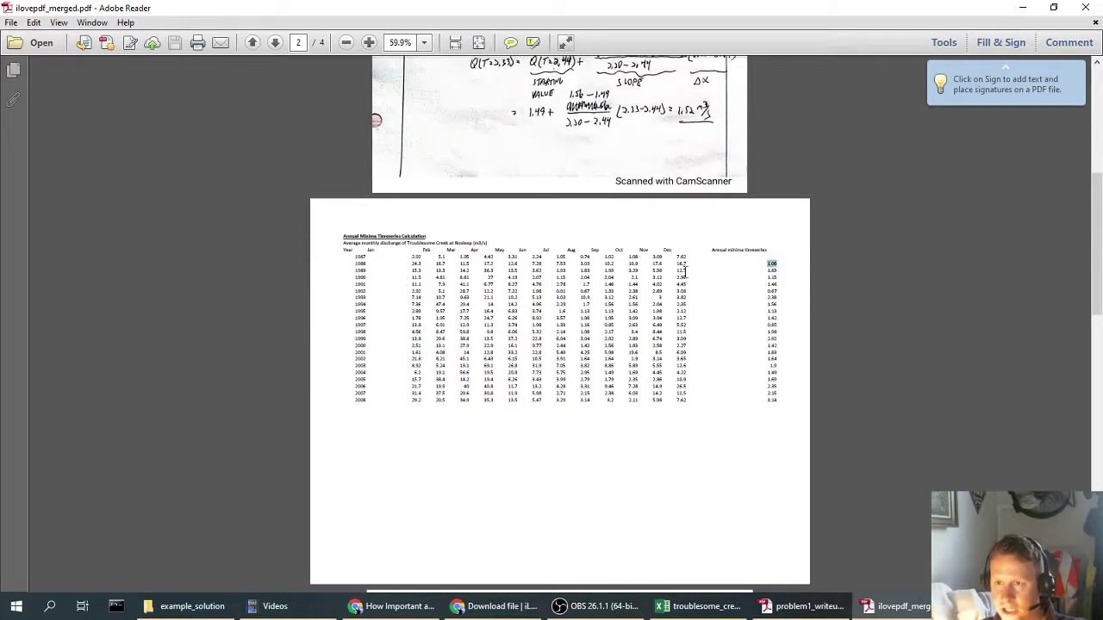
left_click_drag(676, 271, 689, 272)
scroll(686, 272, "up", 5)
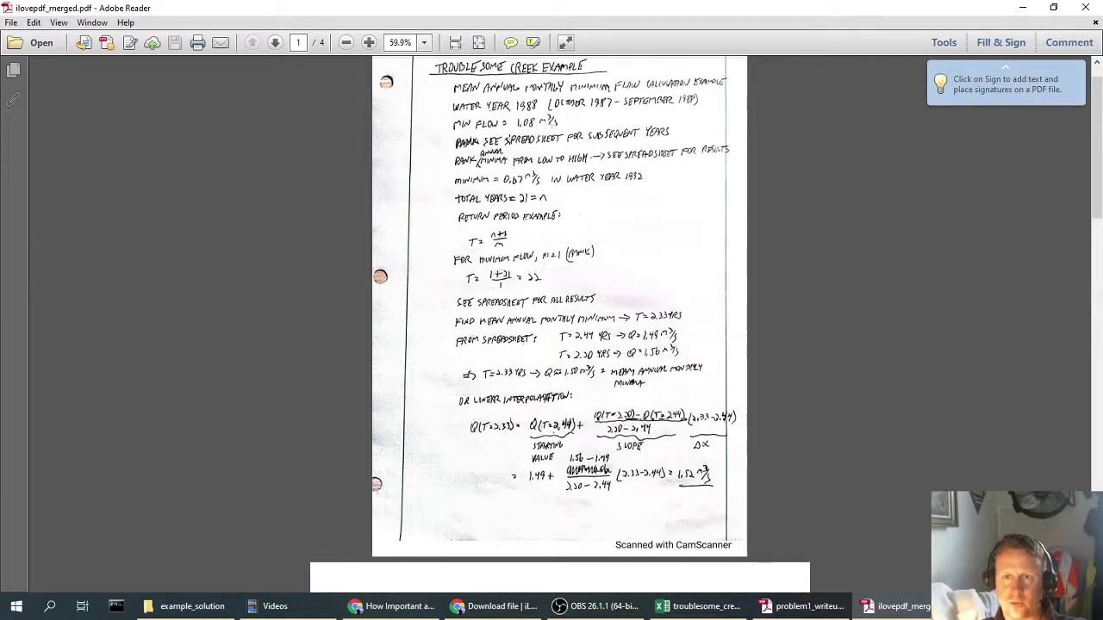
left_click_drag(488, 156, 591, 193)
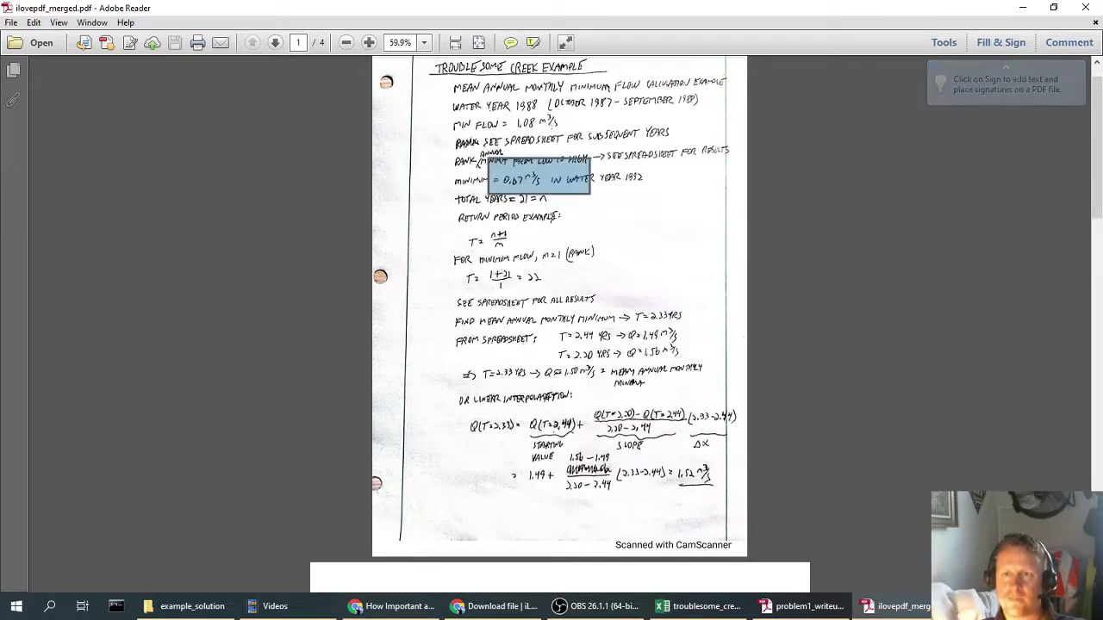
scroll(536, 280, "down", 15)
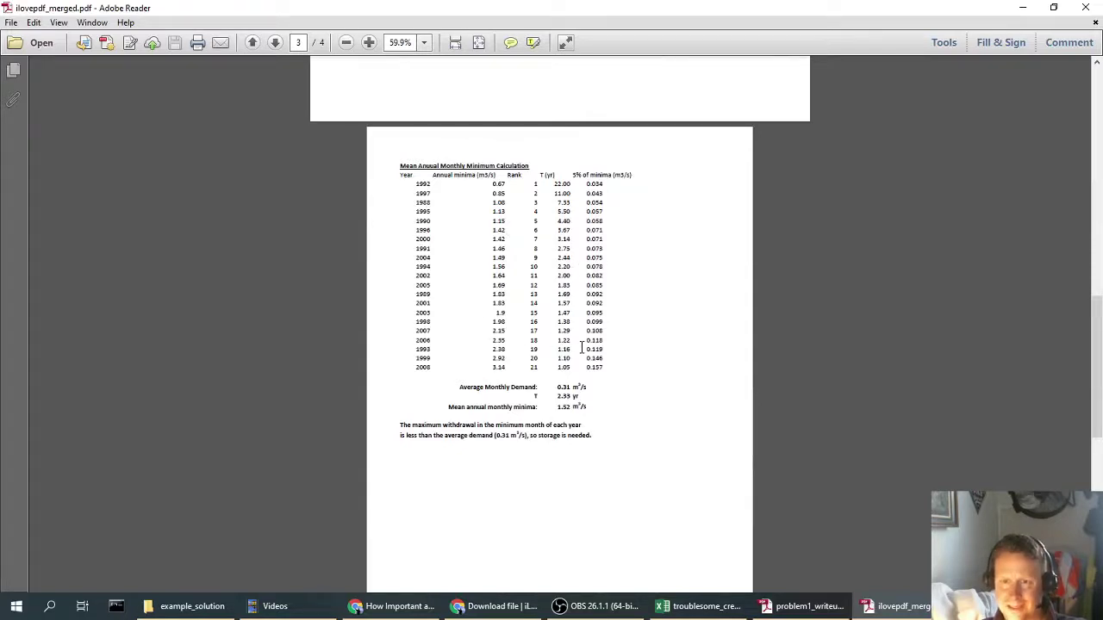
scroll(581, 347, "down", 10)
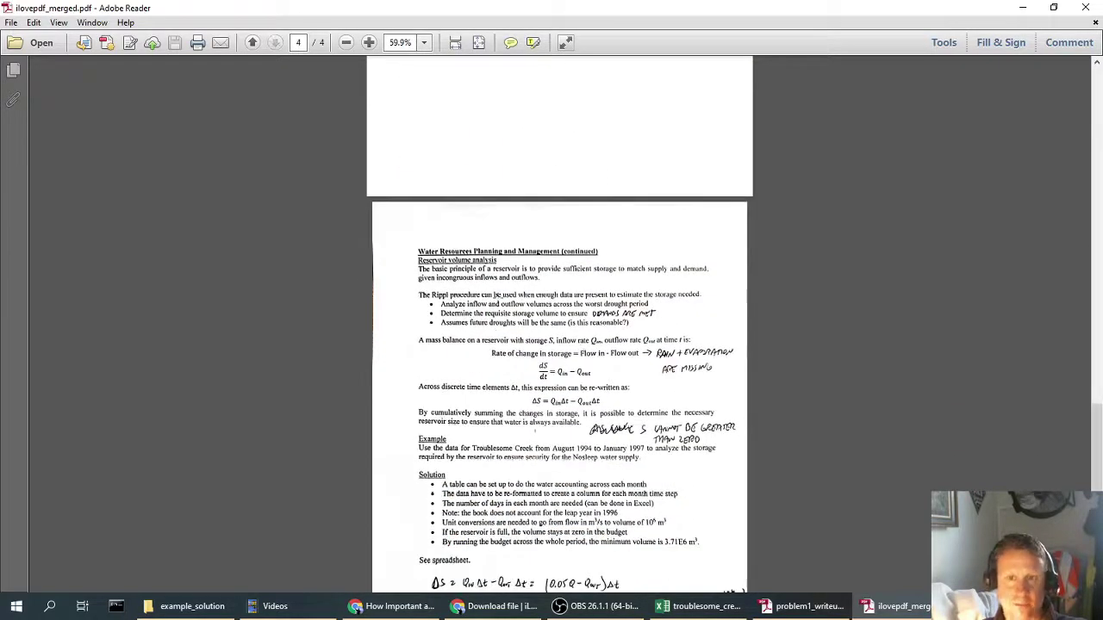
scroll(517, 319, "down", 3)
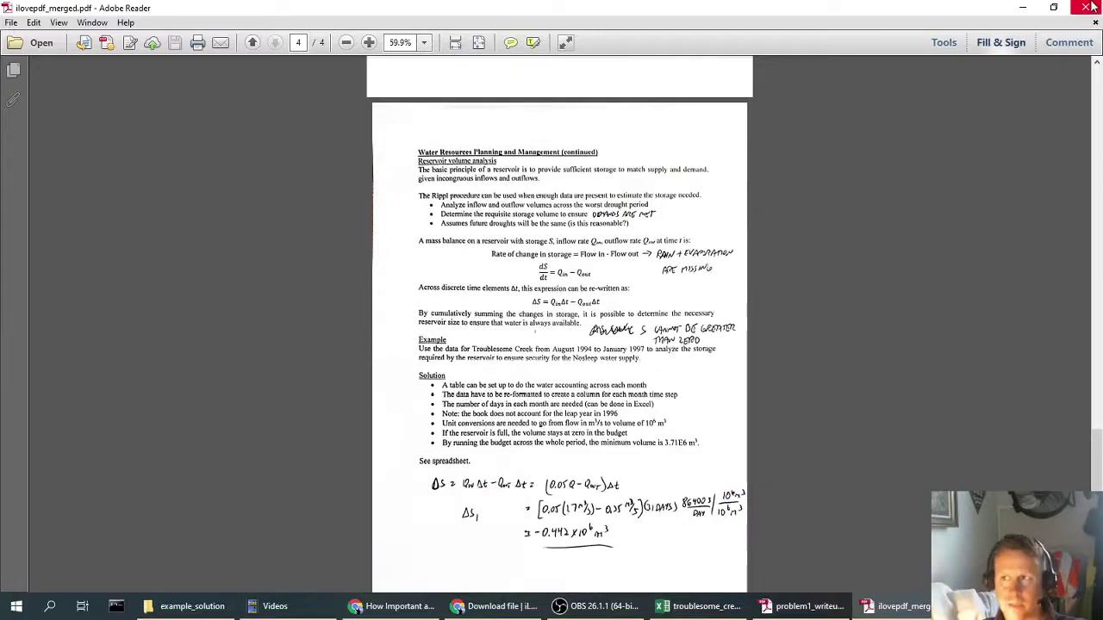